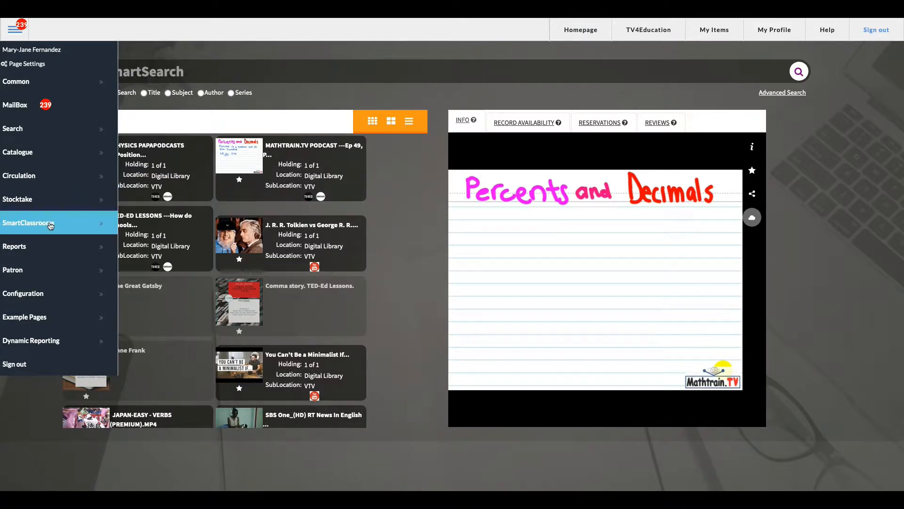
Open the SmartClassrooms lesson creation page and choose to clip a TV4Ed video.
{"action": "left_click", "coordinate": [51, 225]}
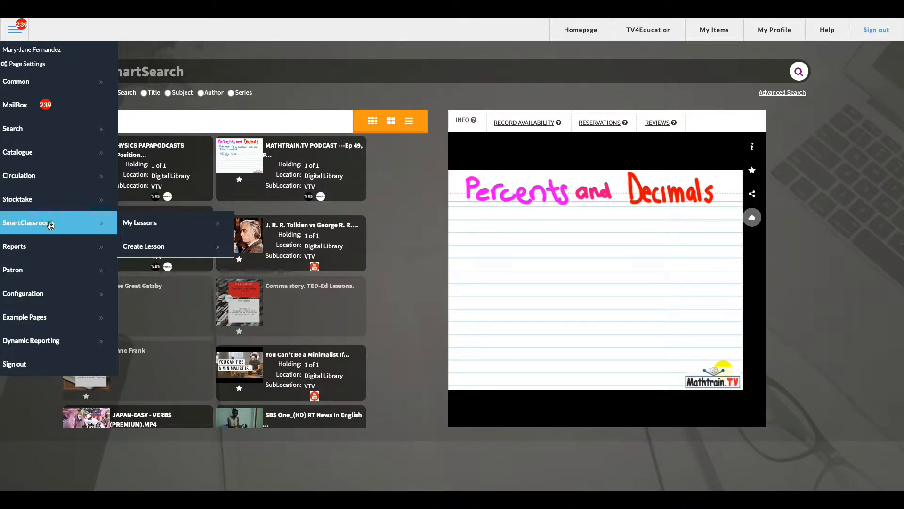
{"action": "left_click", "coordinate": [156, 252]}
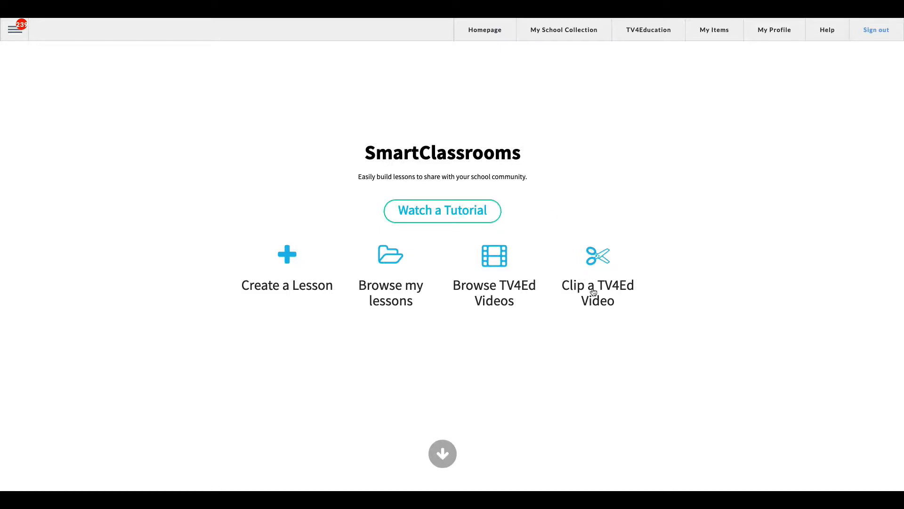
{"action": "left_click", "coordinate": [600, 265]}
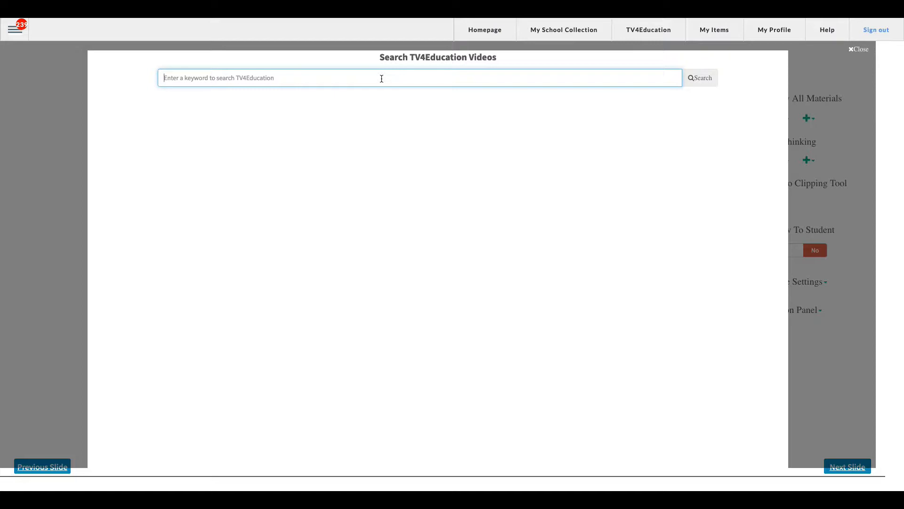
Search the TV4Education videos for "btn" and browse the listed programs.
{"action": "type", "text": "btn"}
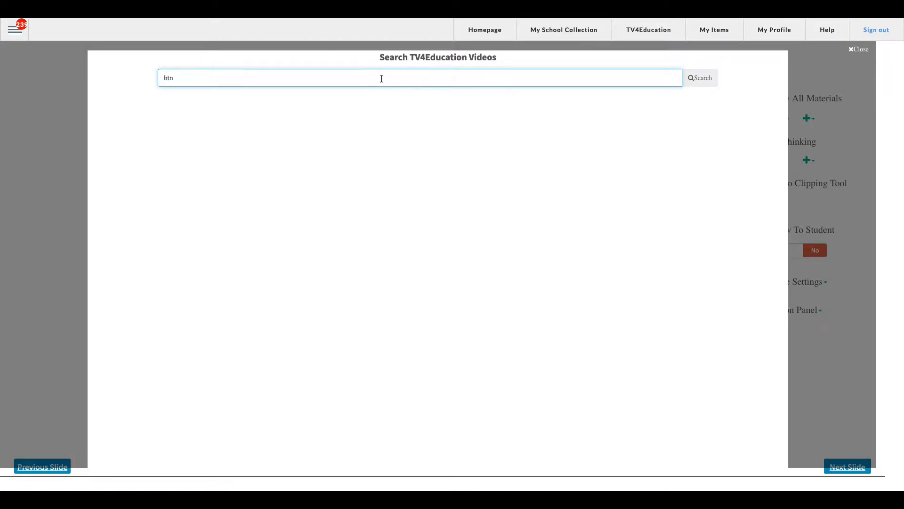
{"action": "key", "text": "Return"}
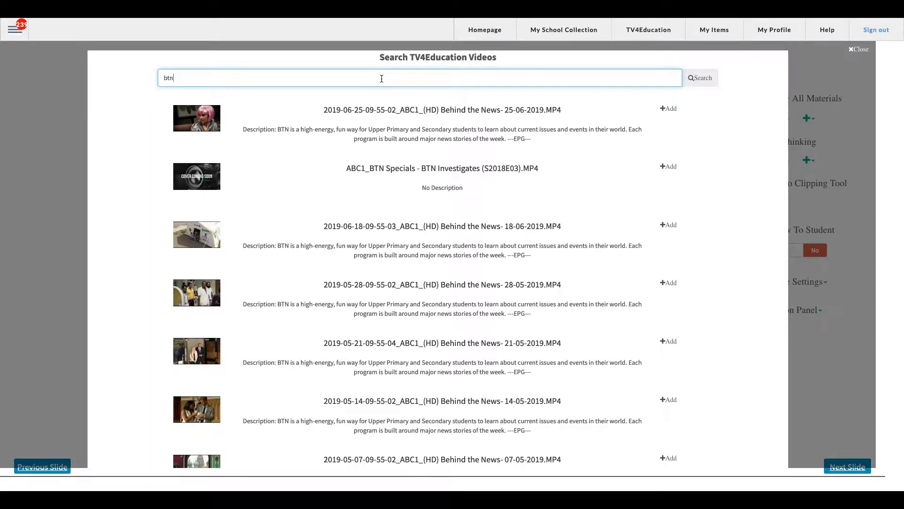
{"action": "scroll", "coordinate": [424, 207], "scroll_direction": "down", "scroll_amount": 3}
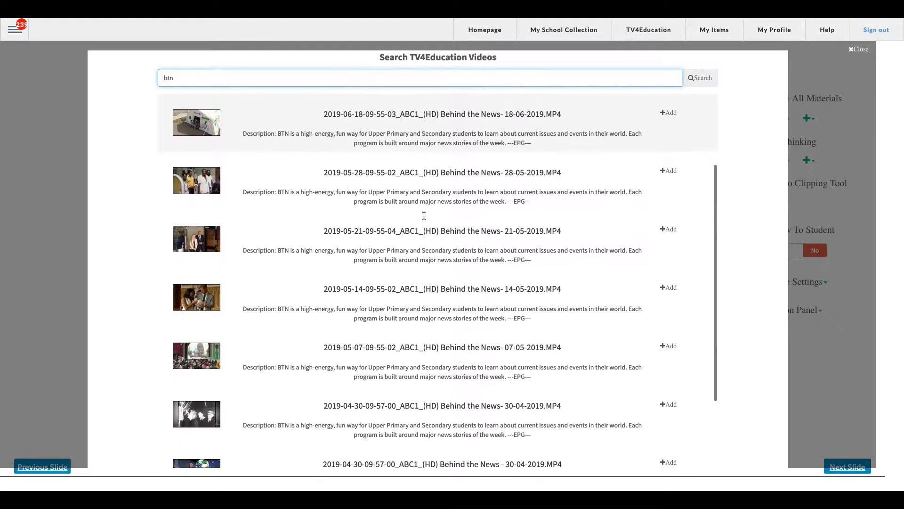
{"action": "scroll", "coordinate": [423, 215], "scroll_direction": "down", "scroll_amount": 2}
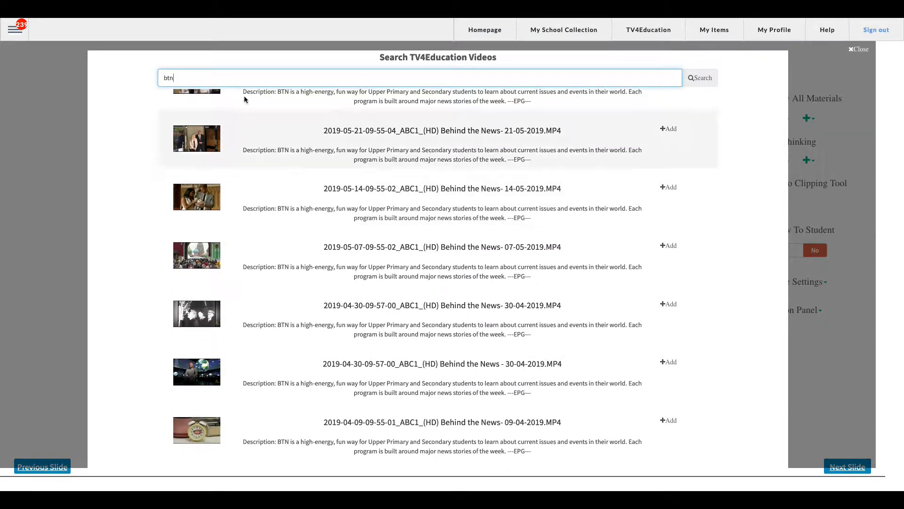
Search the TV4Education videos for "science" and add the SBS One Medicine Or Myth (S01E08) video.
{"action": "left_click_drag", "start_coordinate": [192, 78], "coordinate": [125, 73]}
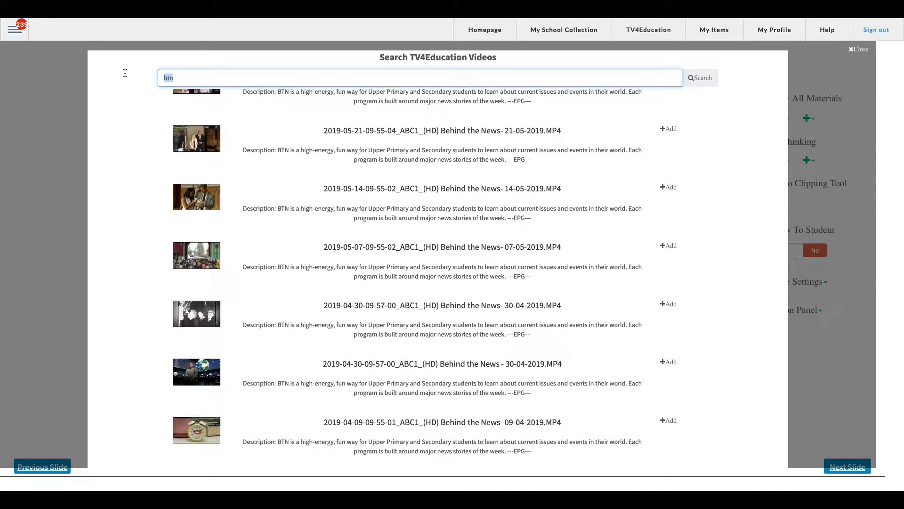
{"action": "type", "text": "science"}
{"action": "key", "text": "Return"}
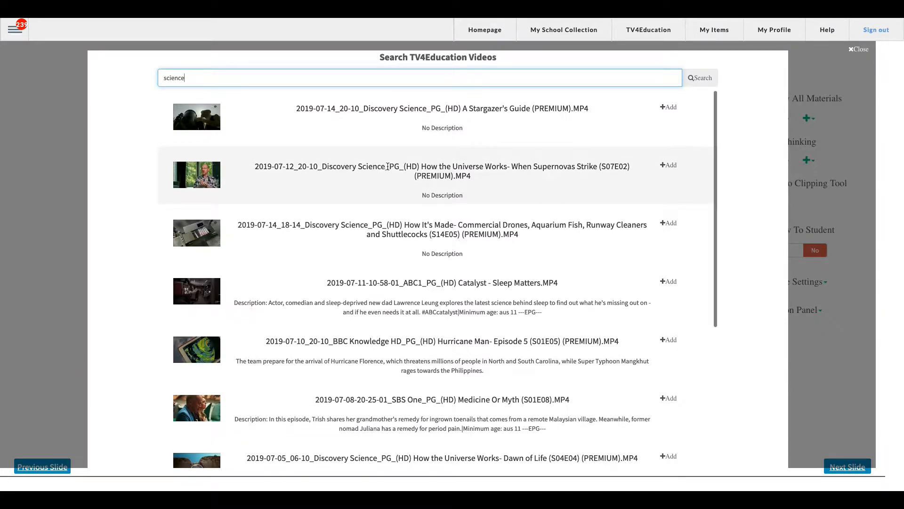
{"action": "scroll", "coordinate": [387, 166], "scroll_direction": "down", "scroll_amount": 3}
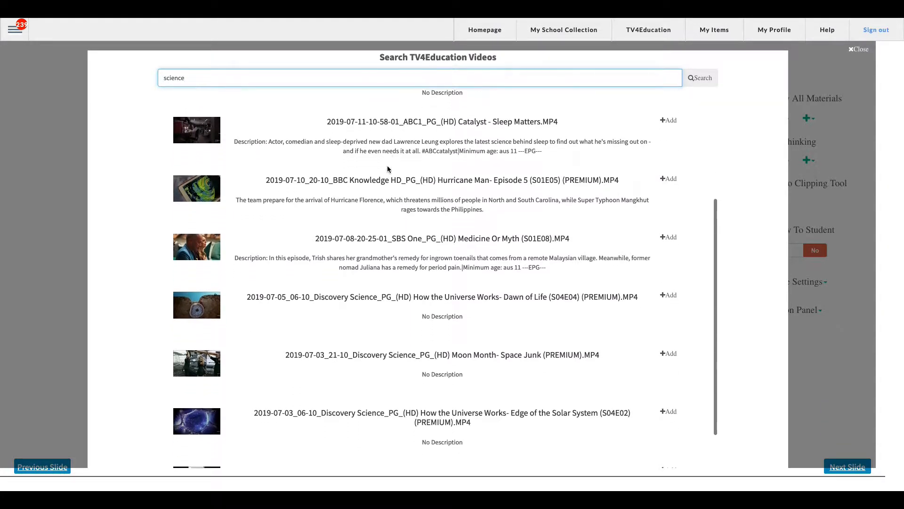
{"action": "scroll", "coordinate": [387, 168], "scroll_direction": "down", "scroll_amount": 1}
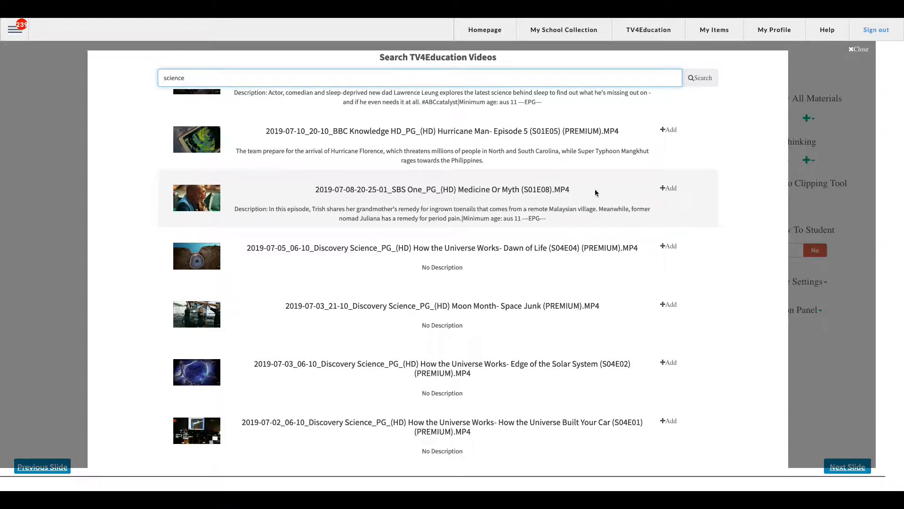
{"action": "left_click", "coordinate": [670, 187]}
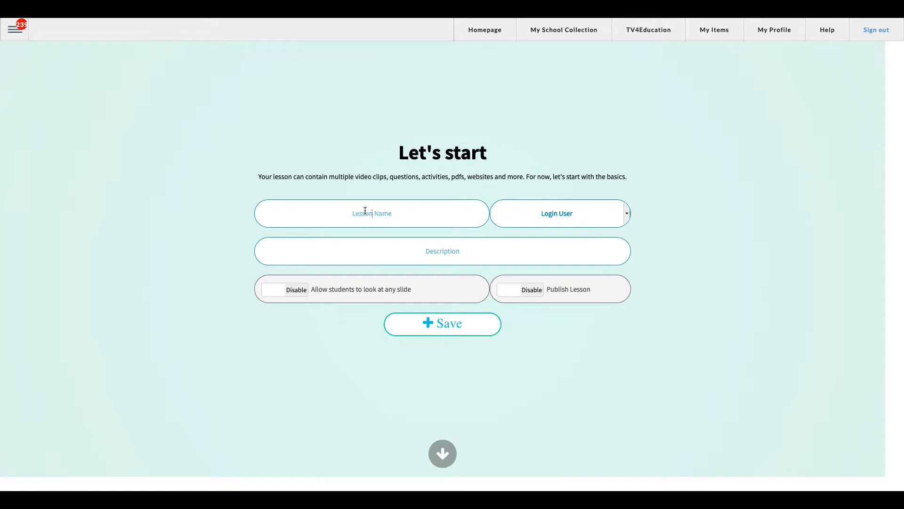
Name the lesson "Medicine or Myth Clips for class 8c" and keep its class-grade security as Login User.
{"action": "type", "text": "Medicine or Myth Clips for class 8c"}
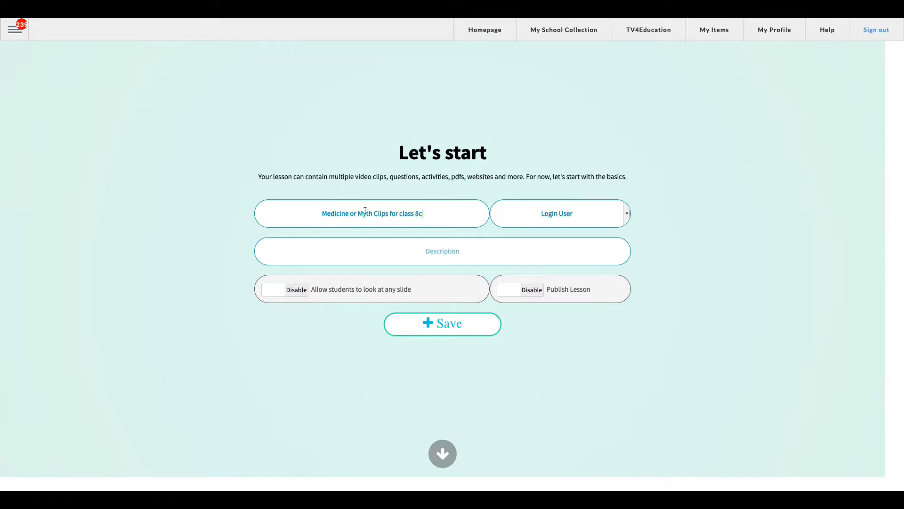
{"action": "left_click", "coordinate": [580, 220]}
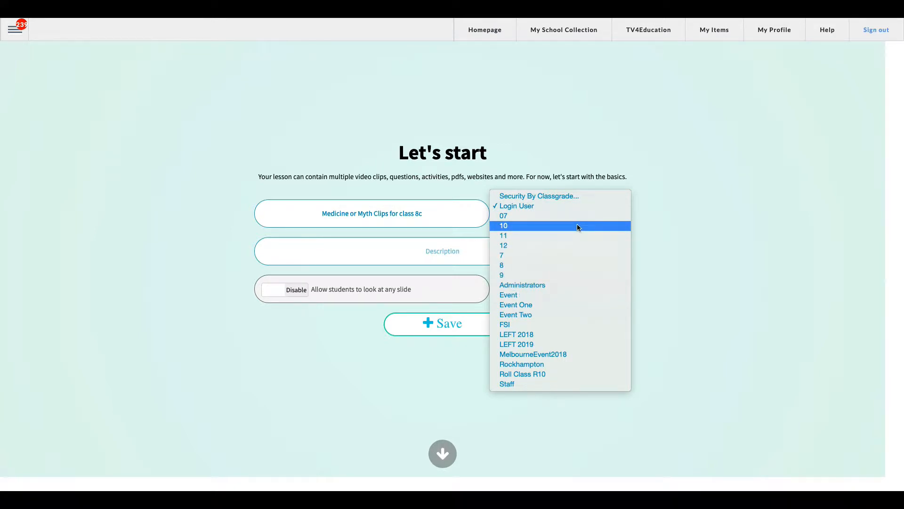
{"action": "left_click", "coordinate": [553, 207]}
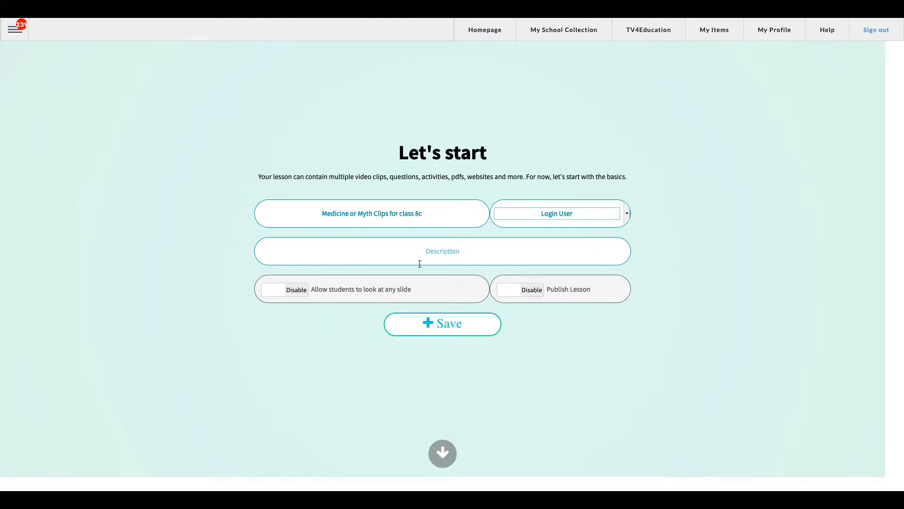
{"action": "left_click", "coordinate": [431, 252]}
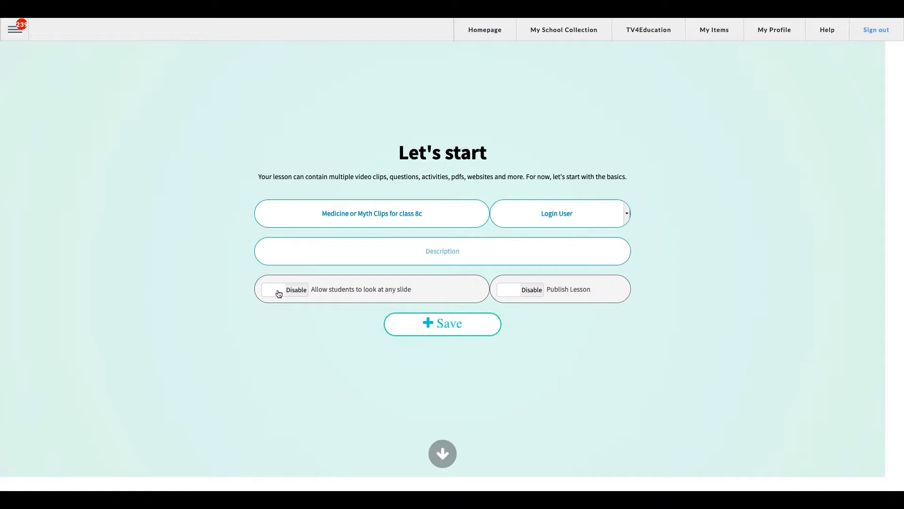
Enable students looking at any slide, enable publishing of the lesson, and save it.
{"action": "left_click", "coordinate": [279, 293]}
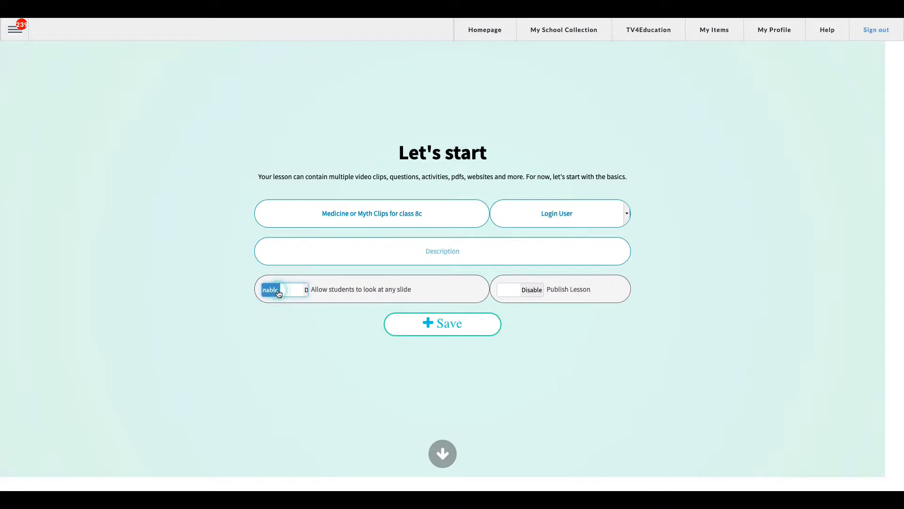
{"action": "left_click", "coordinate": [510, 294]}
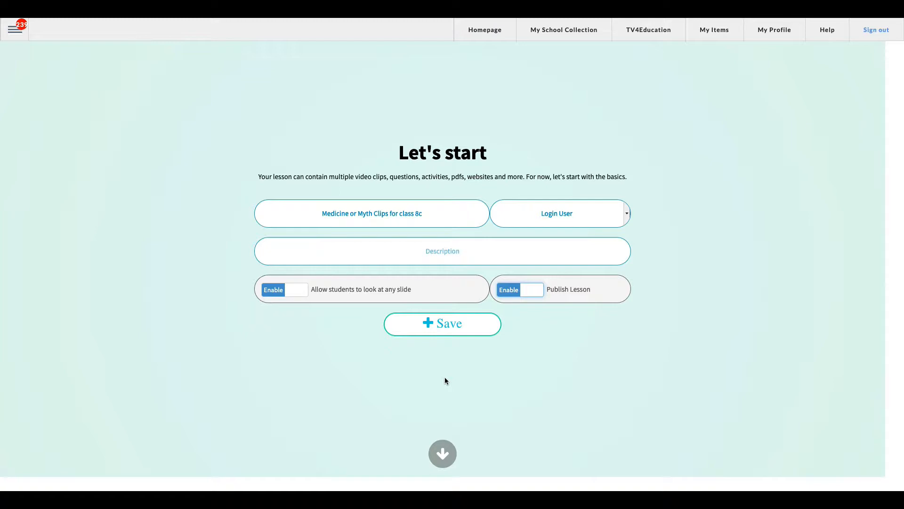
{"action": "left_click", "coordinate": [436, 327]}
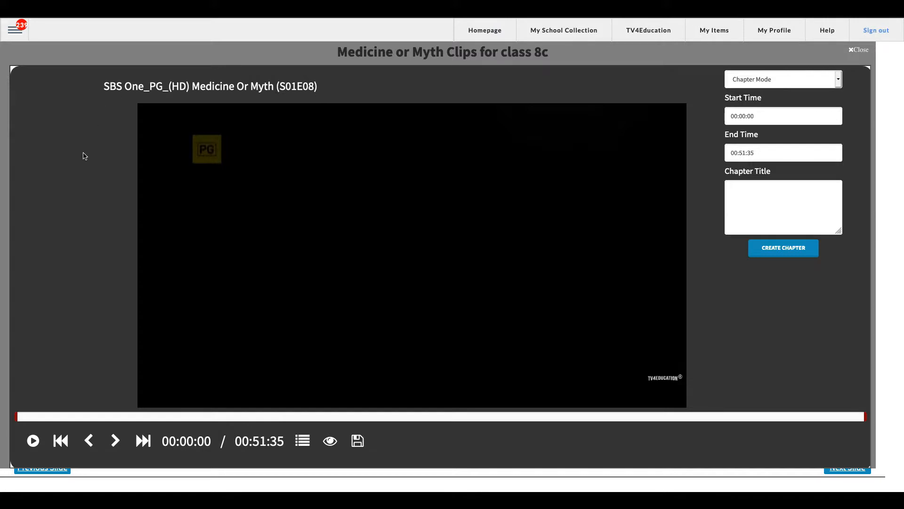
Skim through the video to find a starting point and set the chapter's start time to 00:05:35.
{"action": "left_click", "coordinate": [771, 116]}
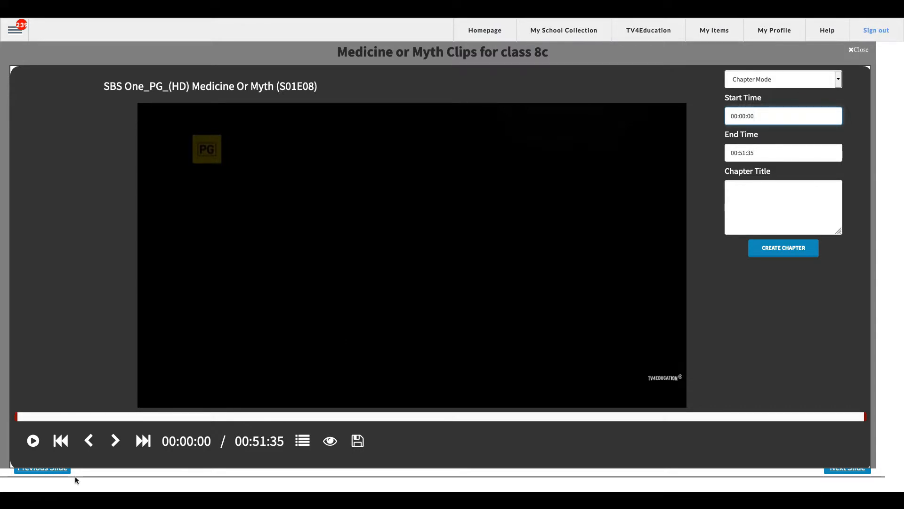
{"action": "left_click", "coordinate": [151, 418]}
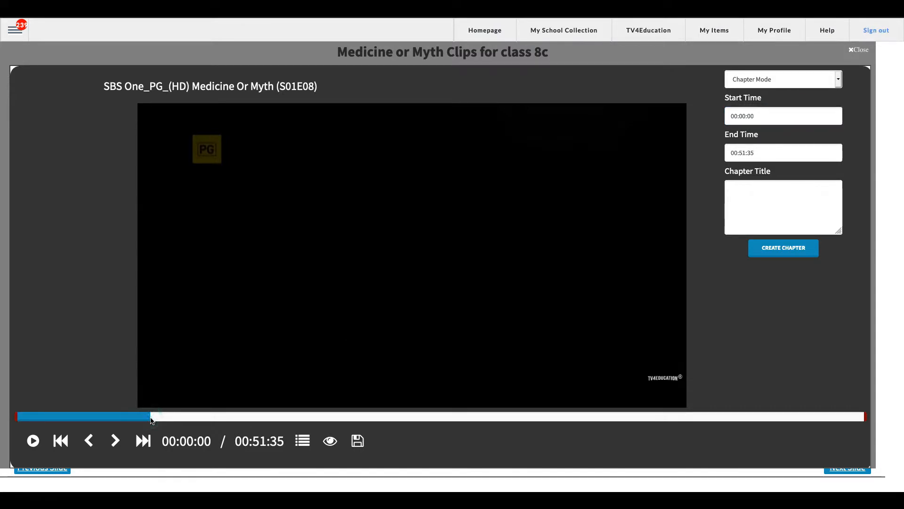
{"action": "left_click", "coordinate": [234, 418]}
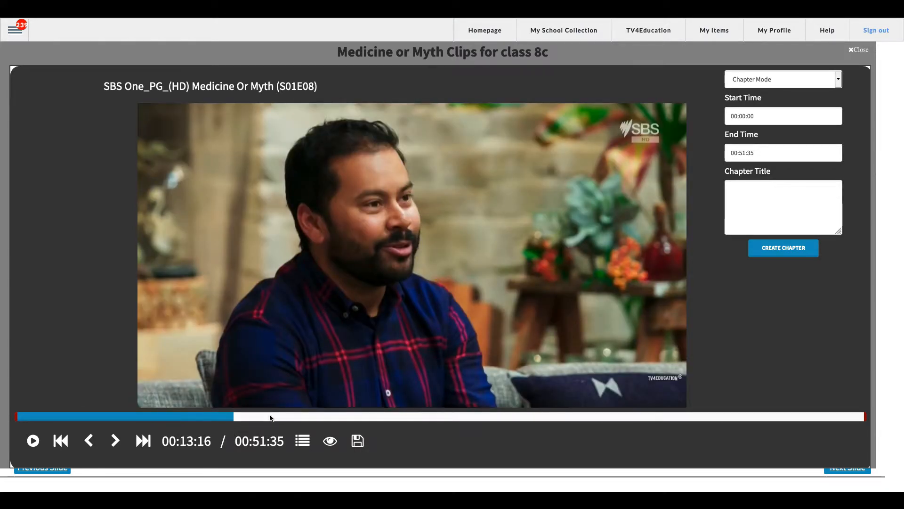
{"action": "left_click", "coordinate": [271, 418]}
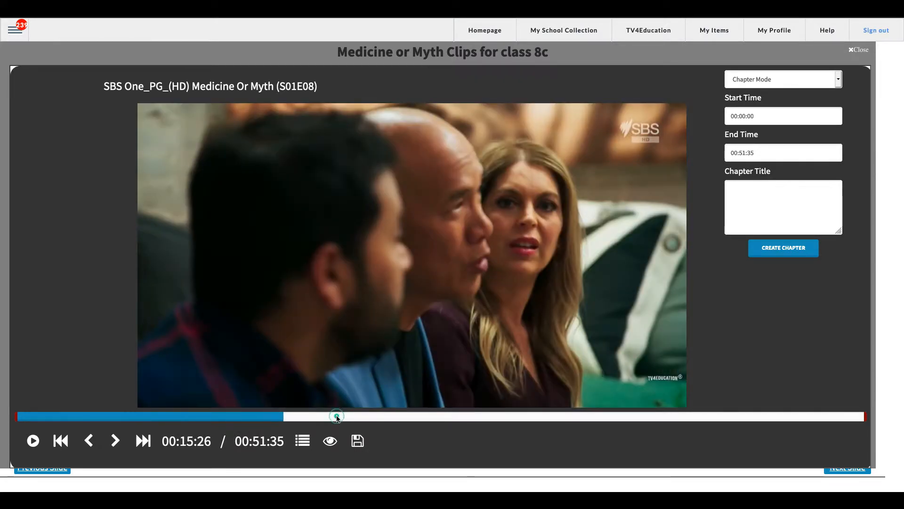
{"action": "left_click", "coordinate": [337, 418]}
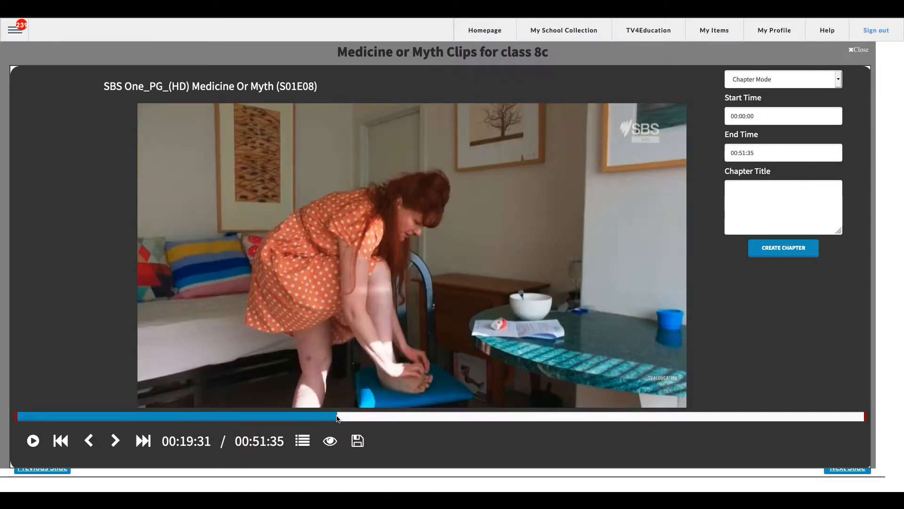
{"action": "left_click", "coordinate": [373, 411]}
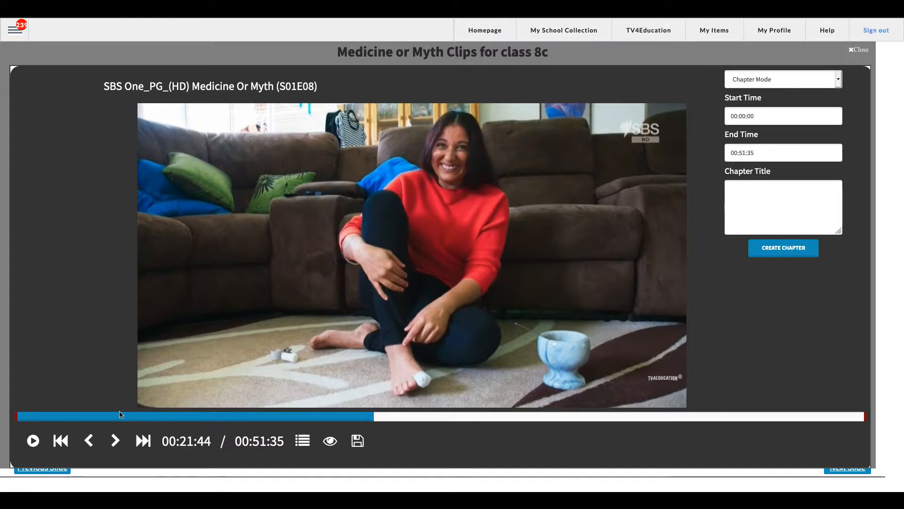
{"action": "left_click", "coordinate": [107, 417]}
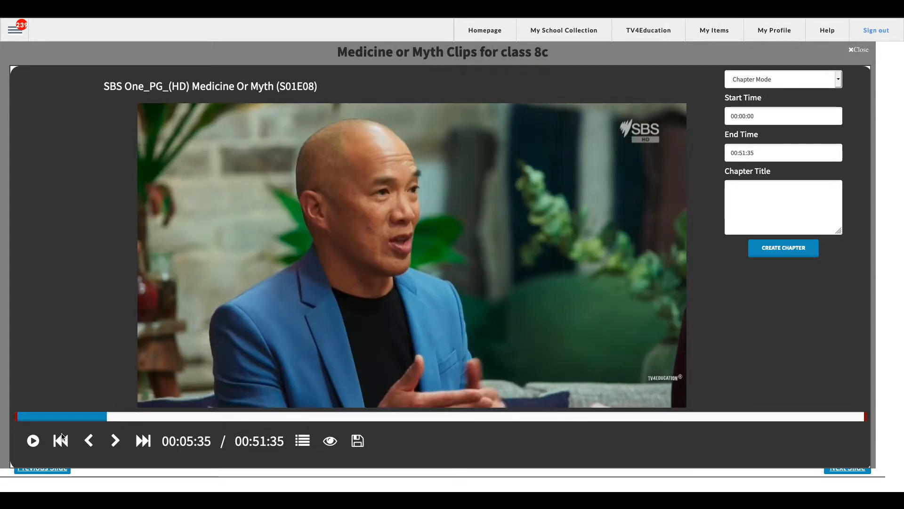
{"action": "left_click", "coordinate": [89, 440]}
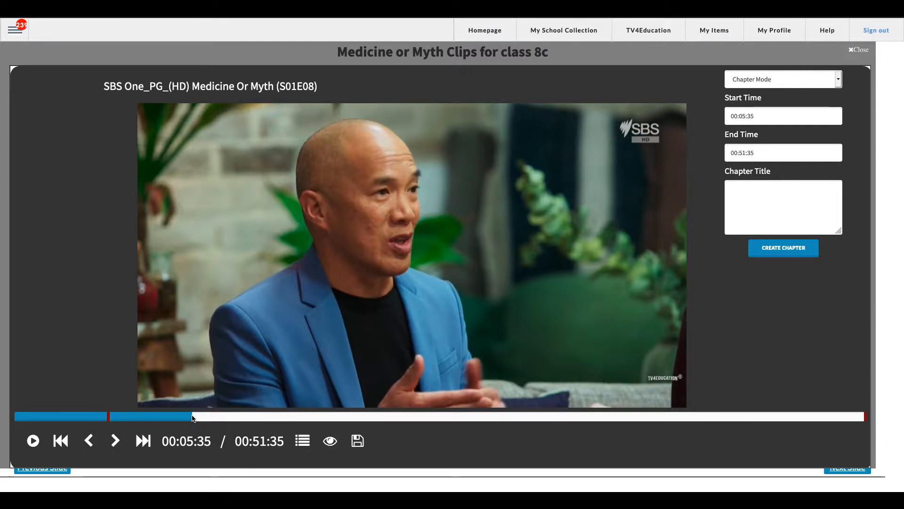
Set the chapter's end time to 00:10:44 and create the chapter with the title "Clip 1".
{"action": "left_click", "coordinate": [192, 416]}
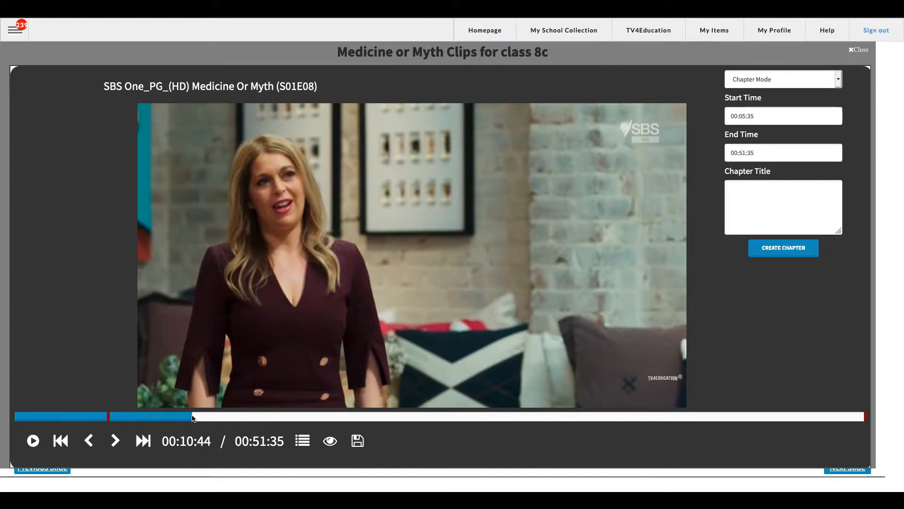
{"action": "left_click", "coordinate": [115, 440]}
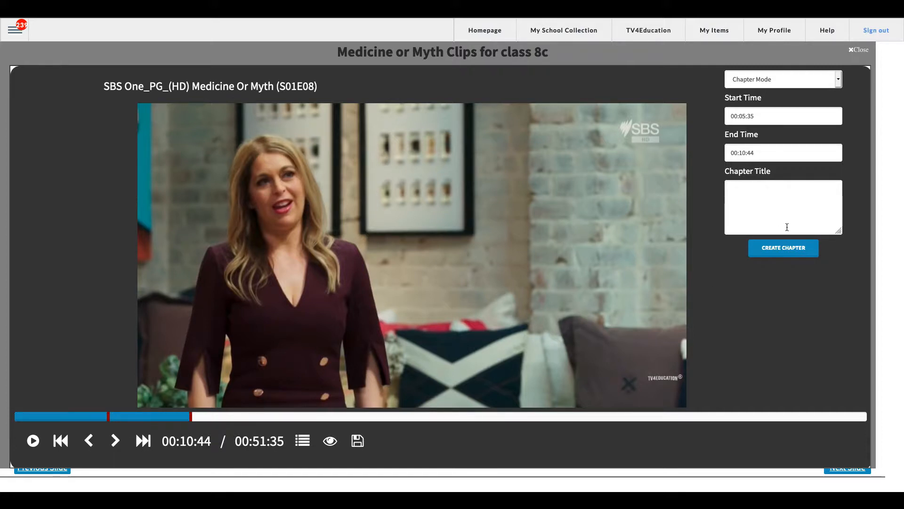
{"action": "left_click", "coordinate": [759, 204]}
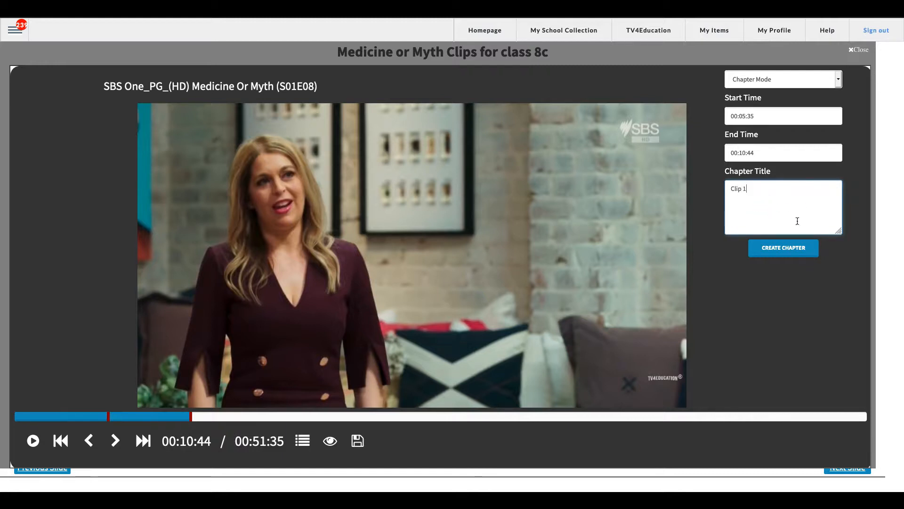
{"action": "left_click", "coordinate": [785, 249]}
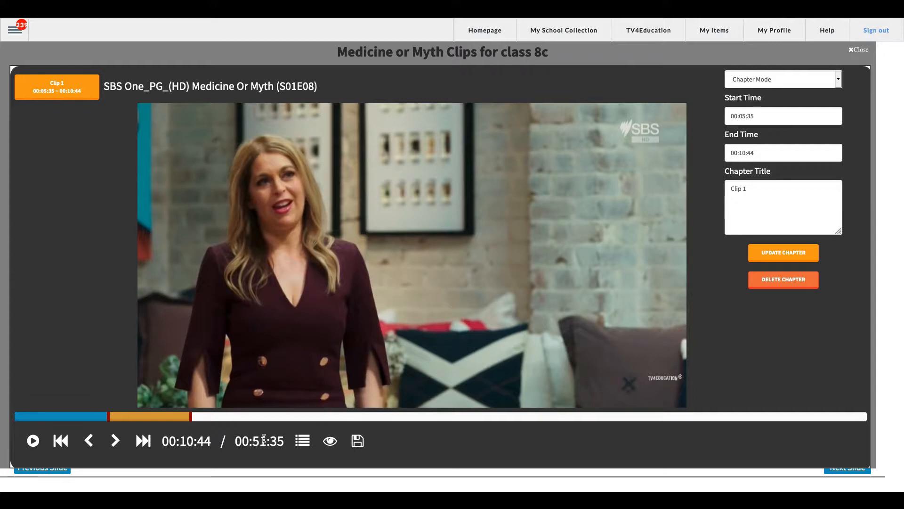
Create a second chapter titled "Clip 2" running from 00:14:44 to 00:18:14.
{"action": "left_click", "coordinate": [257, 417]}
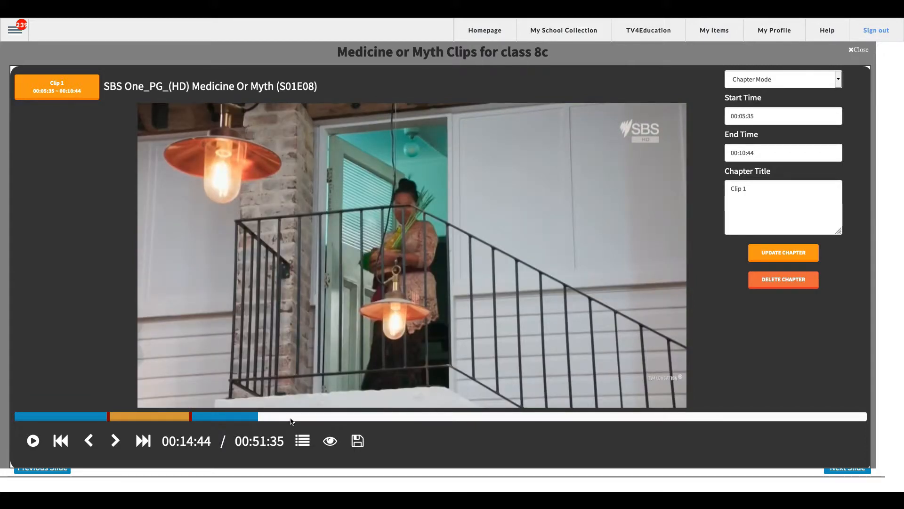
{"action": "left_click", "coordinate": [89, 441]}
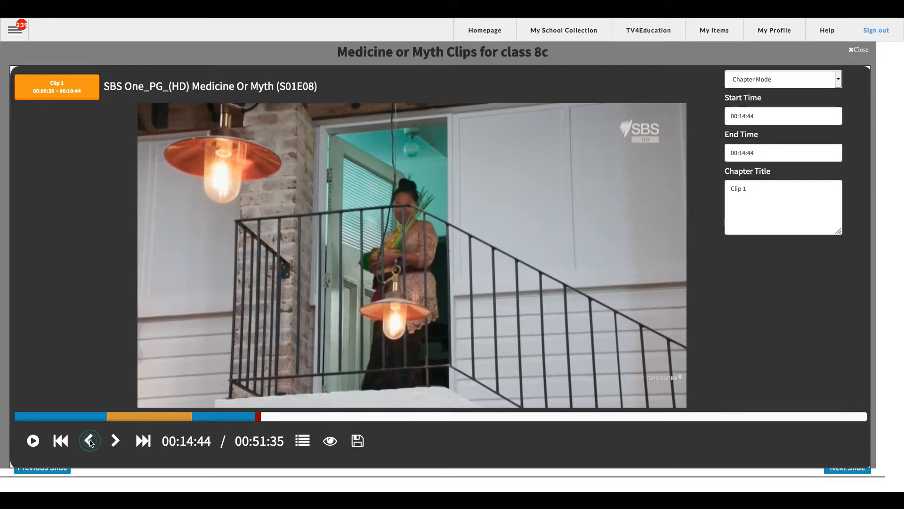
{"action": "left_click", "coordinate": [316, 417]}
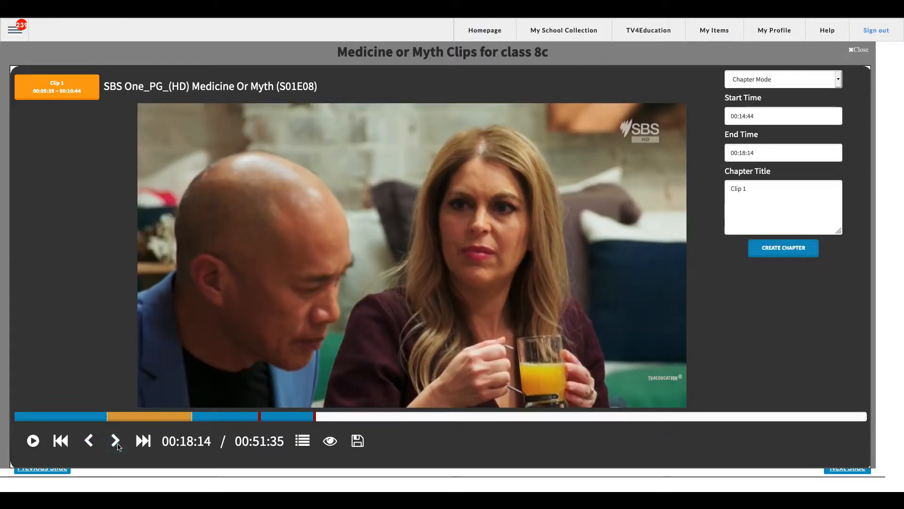
{"action": "left_click", "coordinate": [772, 190]}
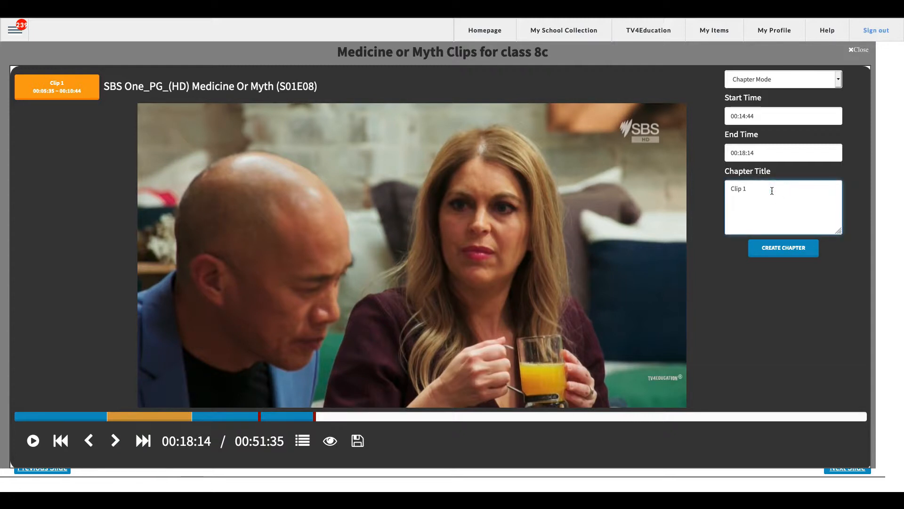
{"action": "left_click", "coordinate": [784, 248]}
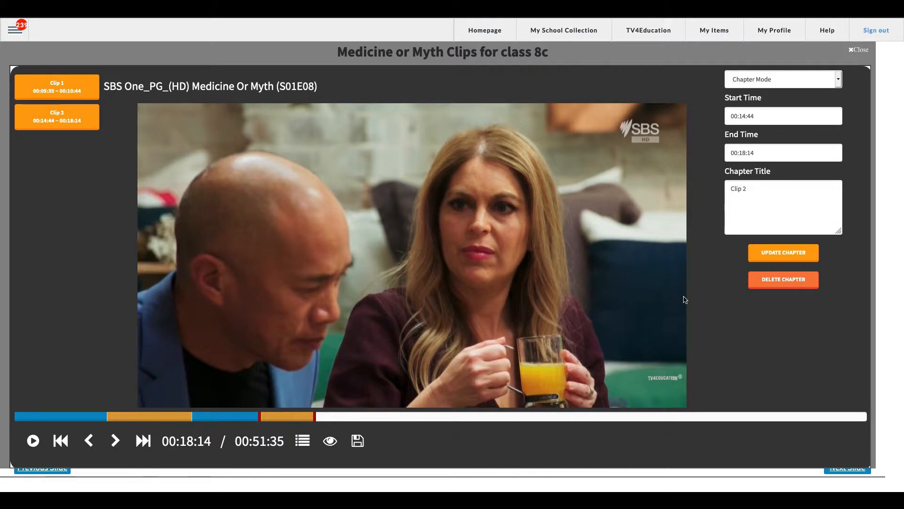
Create a third chapter titled "Clip 3" running from 00:43:10 to 00:46:52.
{"action": "left_click", "coordinate": [727, 415]}
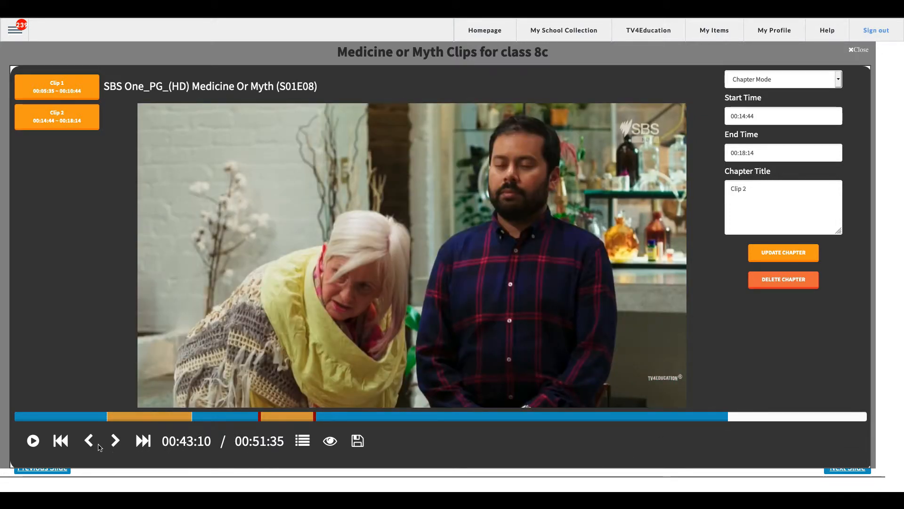
{"action": "left_click", "coordinate": [89, 441]}
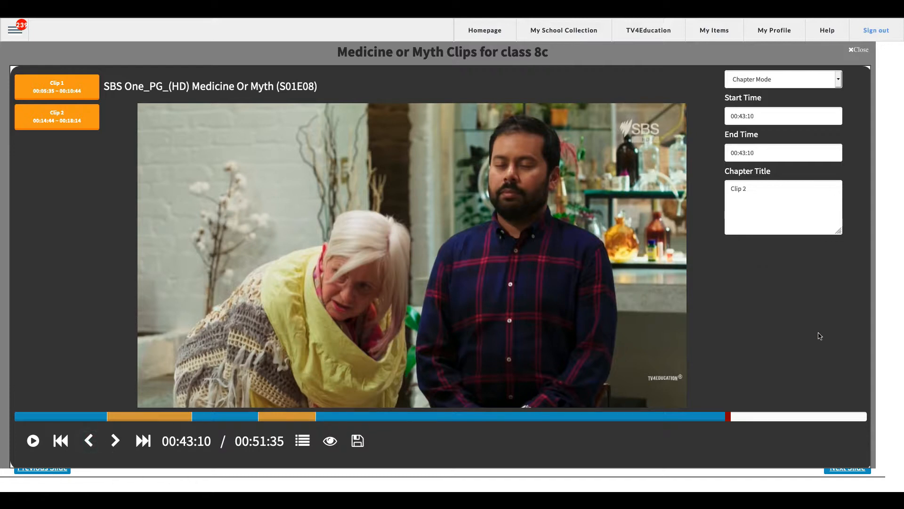
{"action": "left_click", "coordinate": [789, 417]}
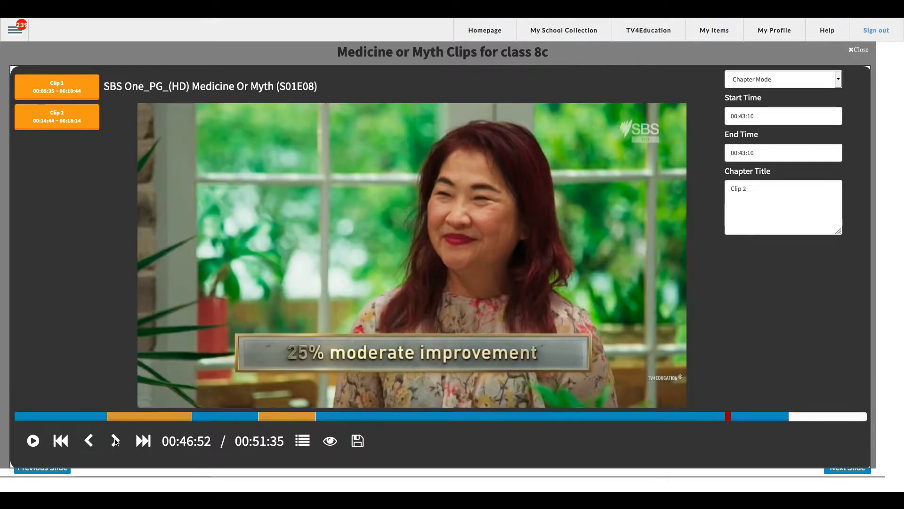
{"action": "left_click", "coordinate": [115, 441]}
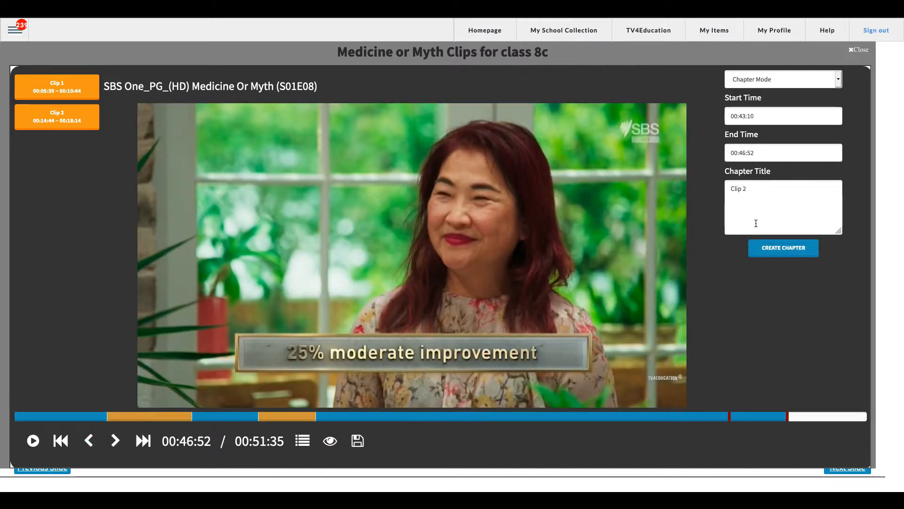
{"action": "left_click", "coordinate": [762, 201]}
{"action": "left_click", "coordinate": [763, 201]}
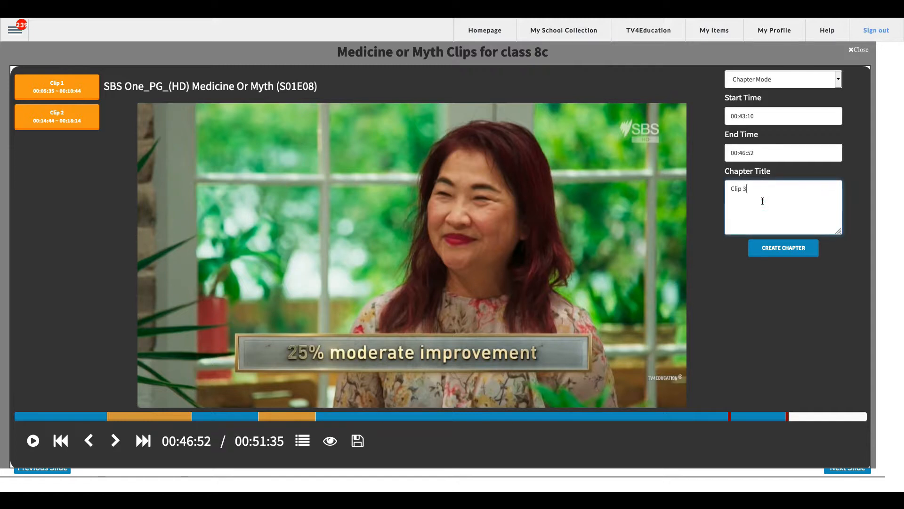
{"action": "left_click", "coordinate": [793, 249]}
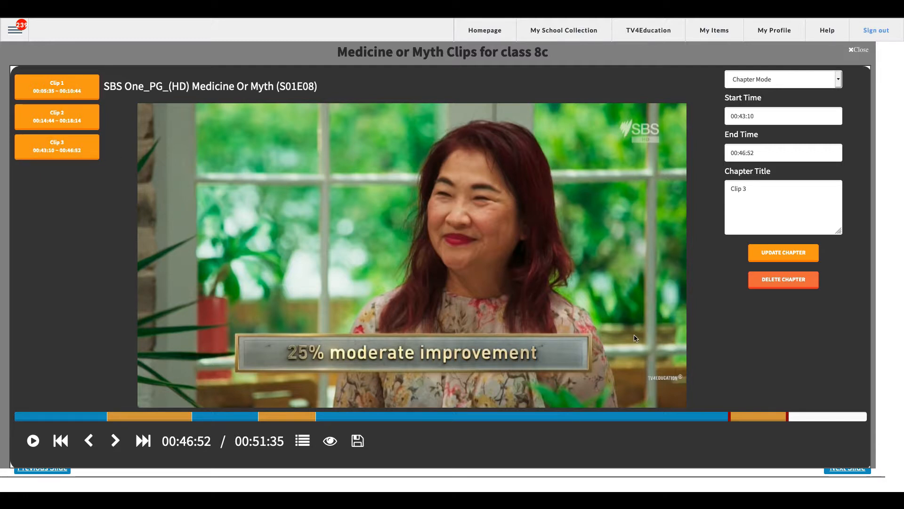
Save the video's chapter edits and close the clipping tool.
{"action": "left_click", "coordinate": [357, 441]}
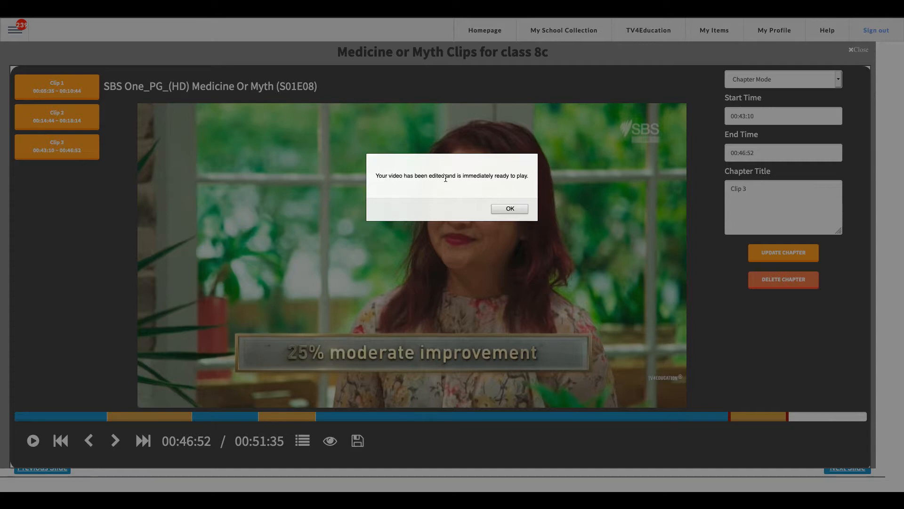
{"action": "left_click", "coordinate": [505, 209]}
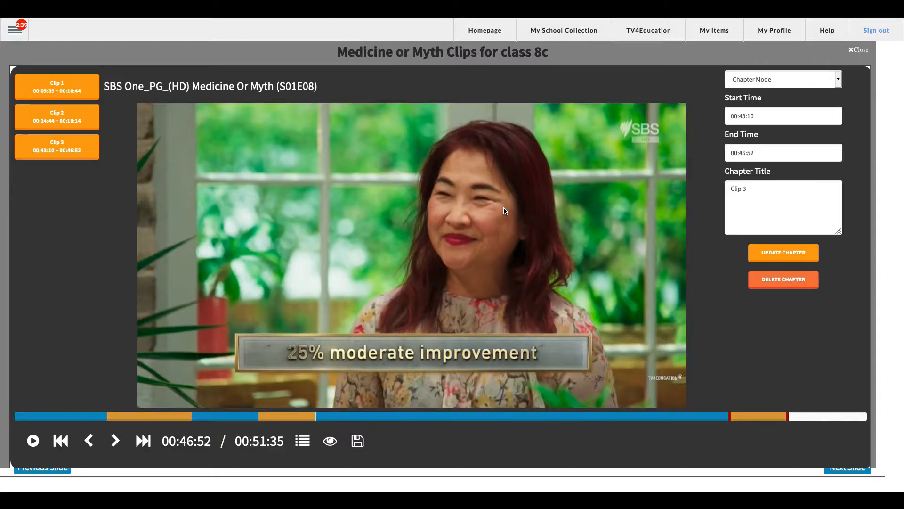
{"action": "left_click", "coordinate": [852, 50]}
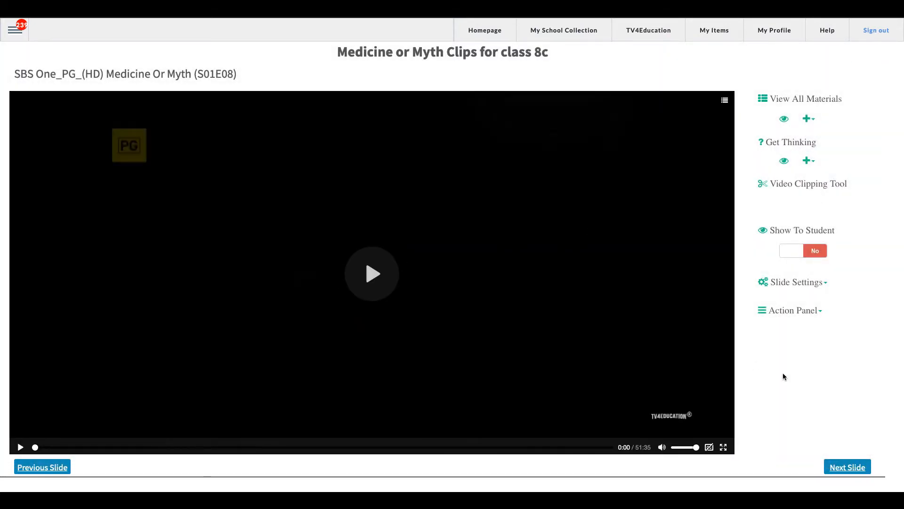
Briefly play the clipped video to check where it starts, pause it, and set the slide's Show To Student option to Yes.
{"action": "left_click", "coordinate": [20, 447]}
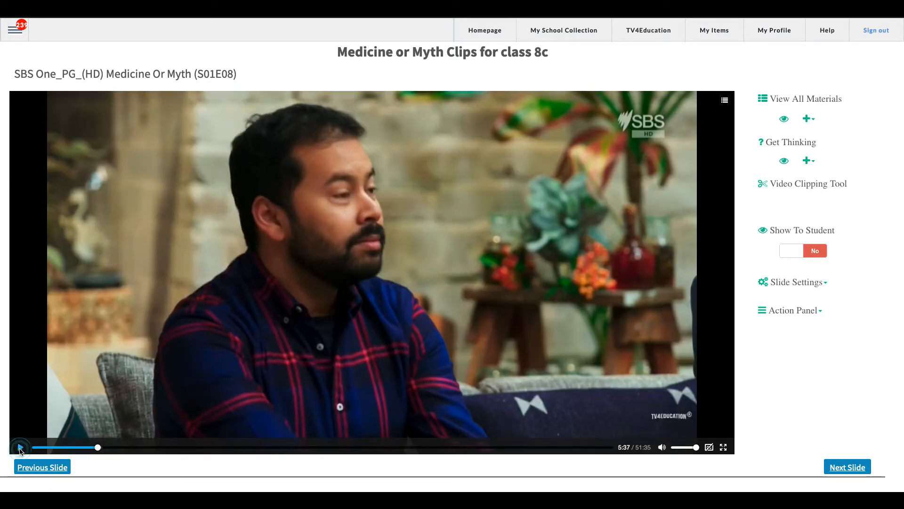
{"action": "left_click", "coordinate": [20, 447]}
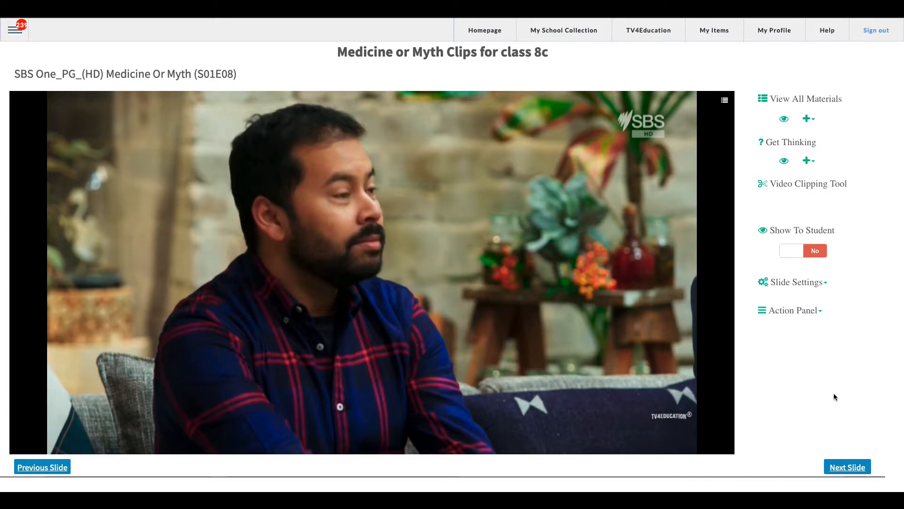
{"action": "left_click", "coordinate": [793, 256]}
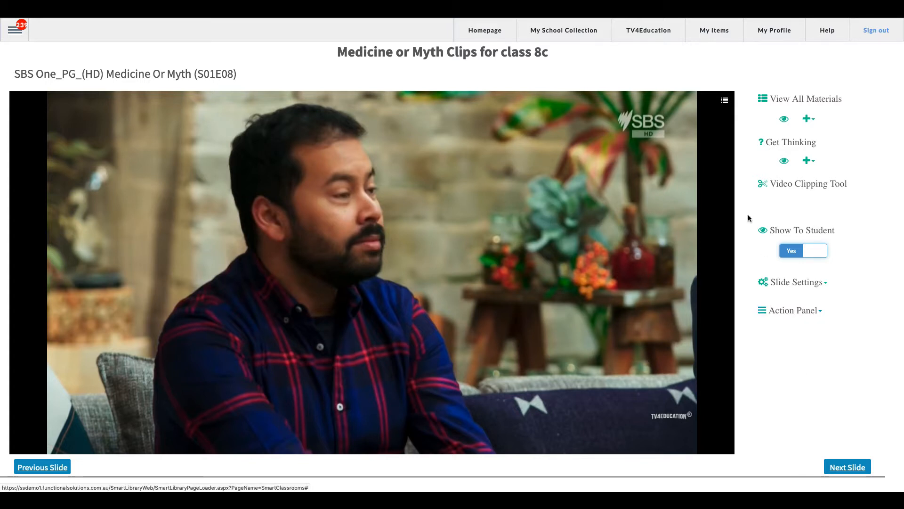
Start the Medicine or Myth Clips lesson from My Items, enlarge its video, and play it briefly to check the student view.
{"action": "left_click", "coordinate": [717, 32]}
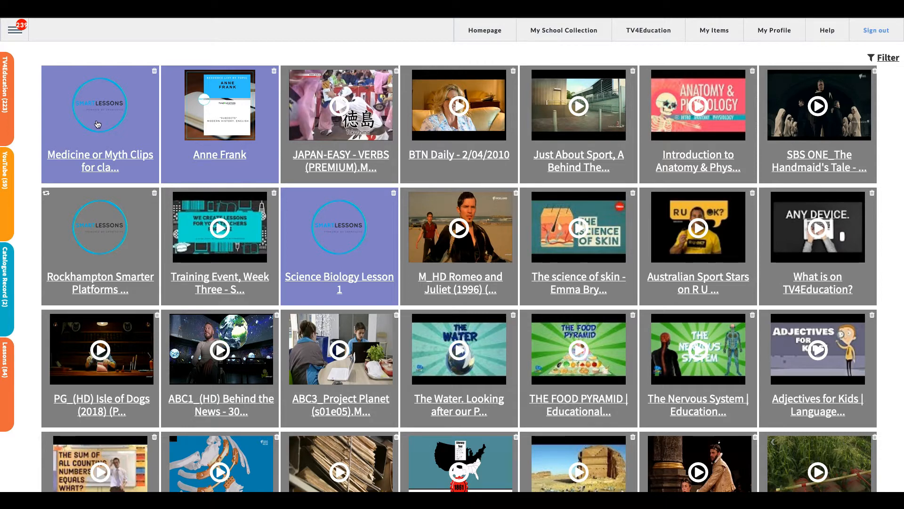
{"action": "left_click", "coordinate": [97, 124]}
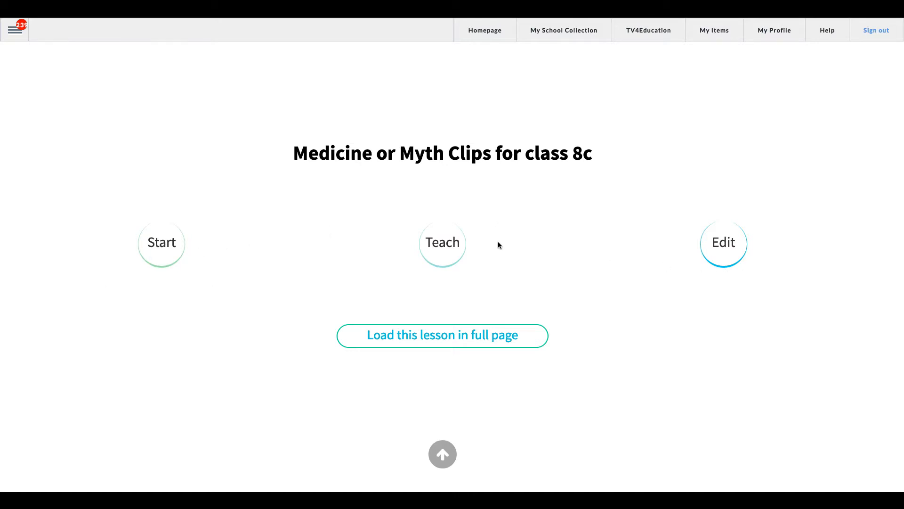
{"action": "left_click", "coordinate": [171, 251]}
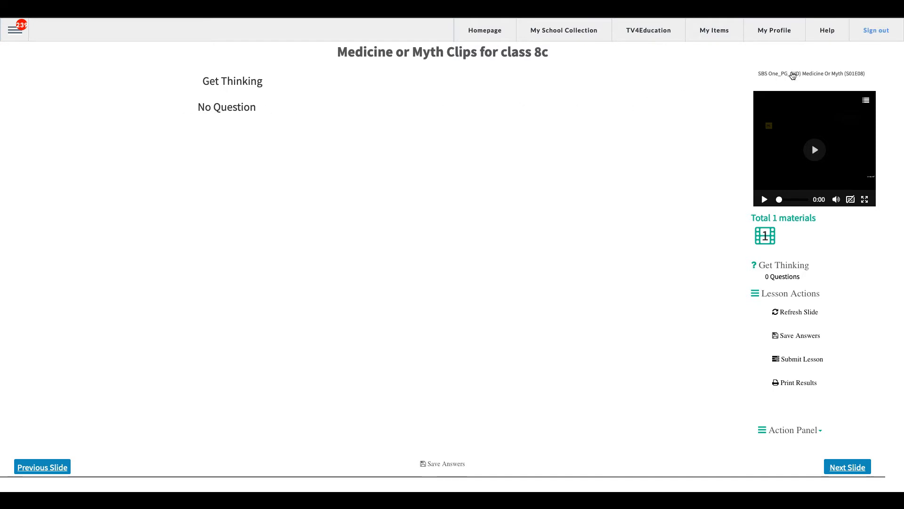
{"action": "left_click", "coordinate": [793, 75]}
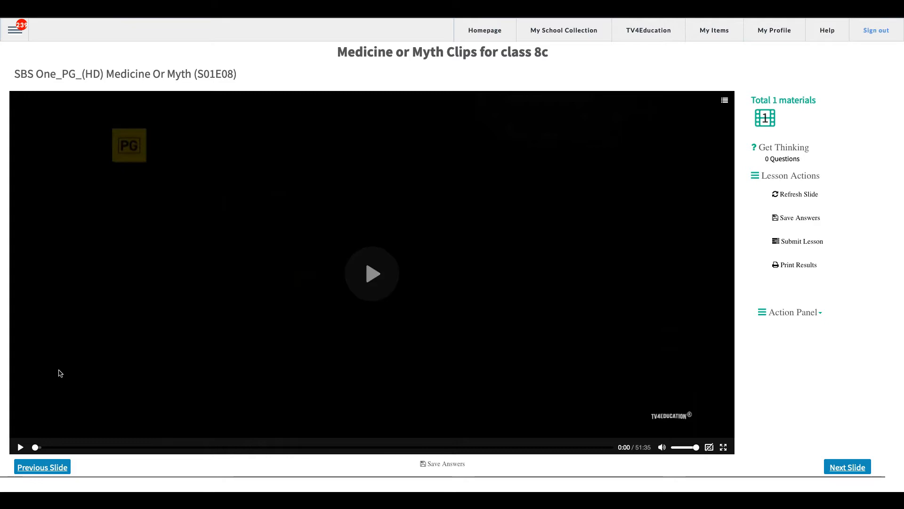
{"action": "left_click", "coordinate": [374, 274]}
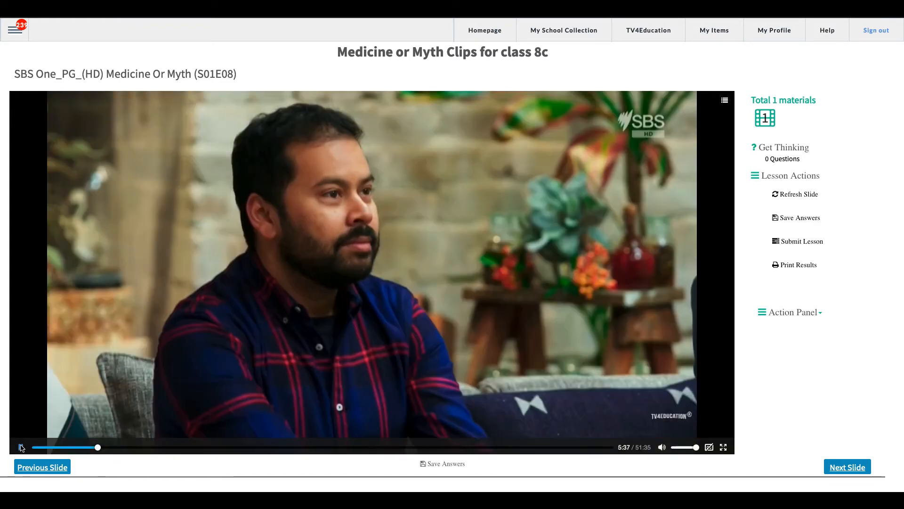
{"action": "left_click", "coordinate": [20, 446]}
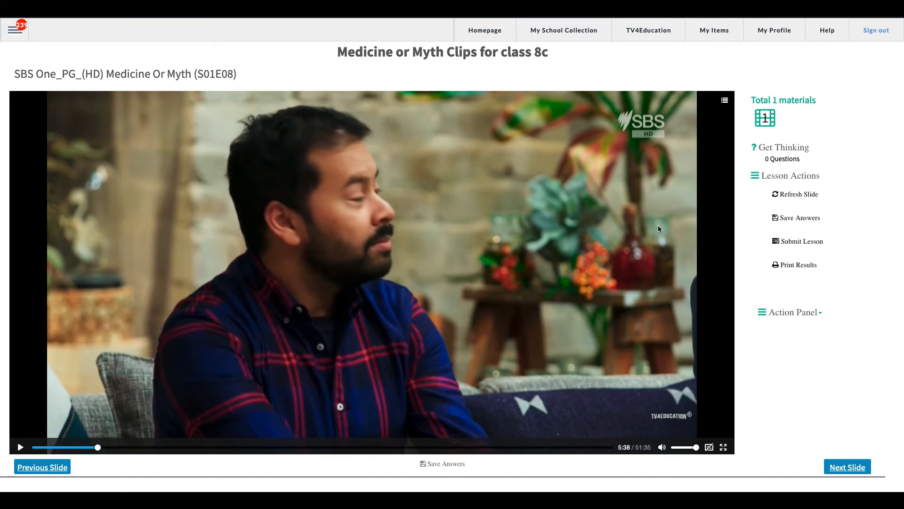
Return to My Items and reopen the Medicine or Myth Clips lesson for editing.
{"action": "left_click", "coordinate": [66, 8]}
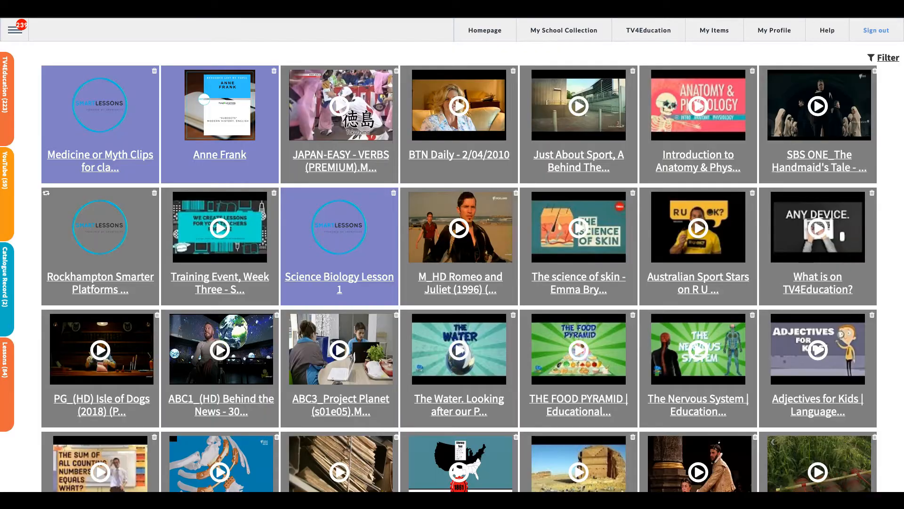
{"action": "left_click", "coordinate": [105, 115]}
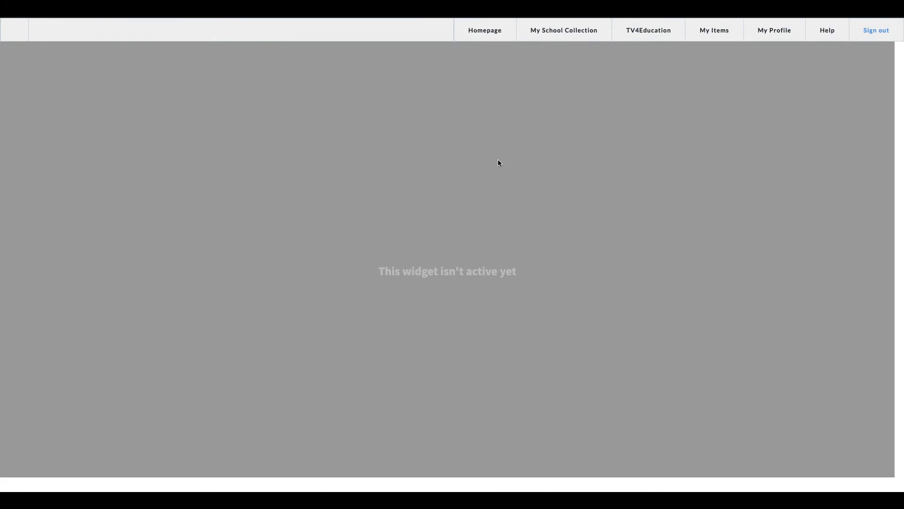
{"action": "scroll", "coordinate": [499, 163], "scroll_direction": "down", "scroll_amount": 2}
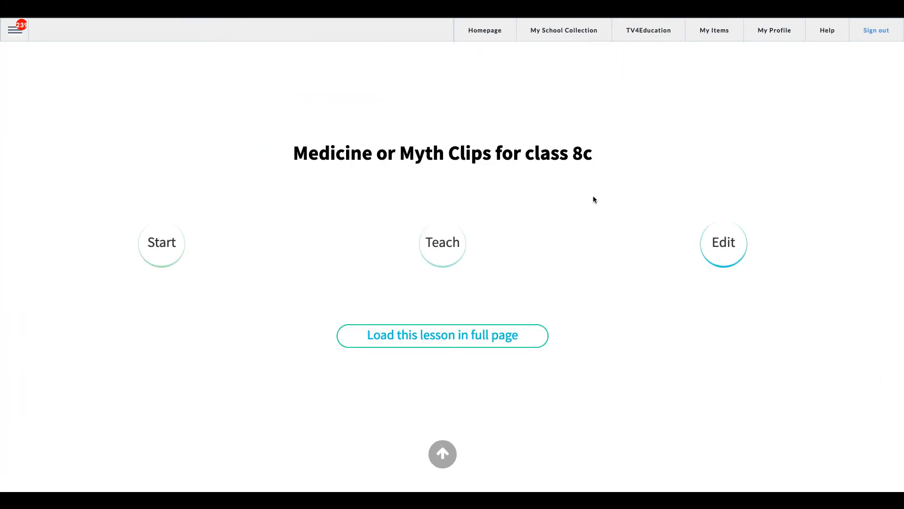
{"action": "left_click", "coordinate": [726, 251]}
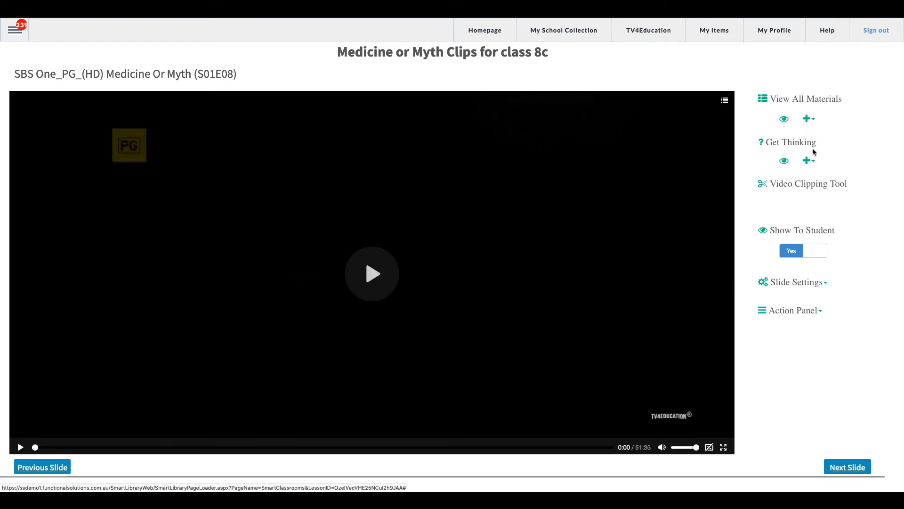
Search TV4Education for "science" and add the video "Vitamania- Truth About Vitamins" to the slide's materials.
{"action": "left_click", "coordinate": [808, 118]}
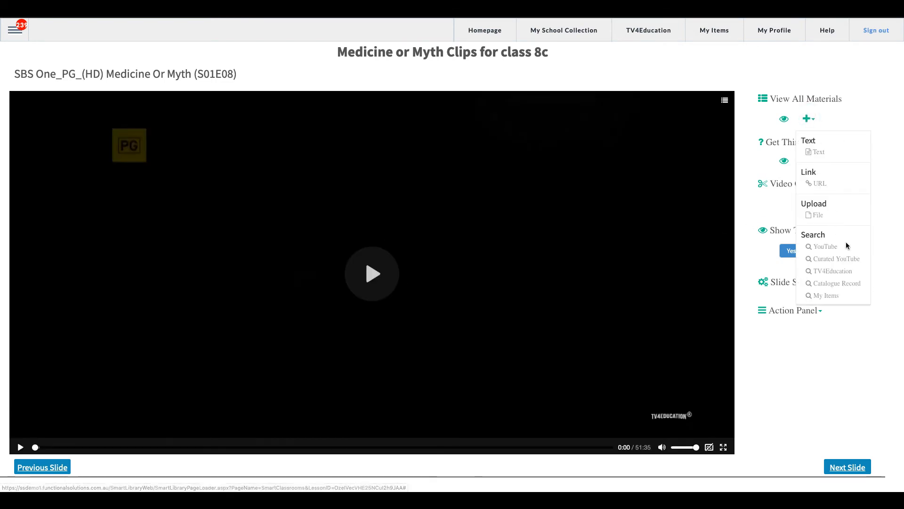
{"action": "left_click", "coordinate": [831, 271]}
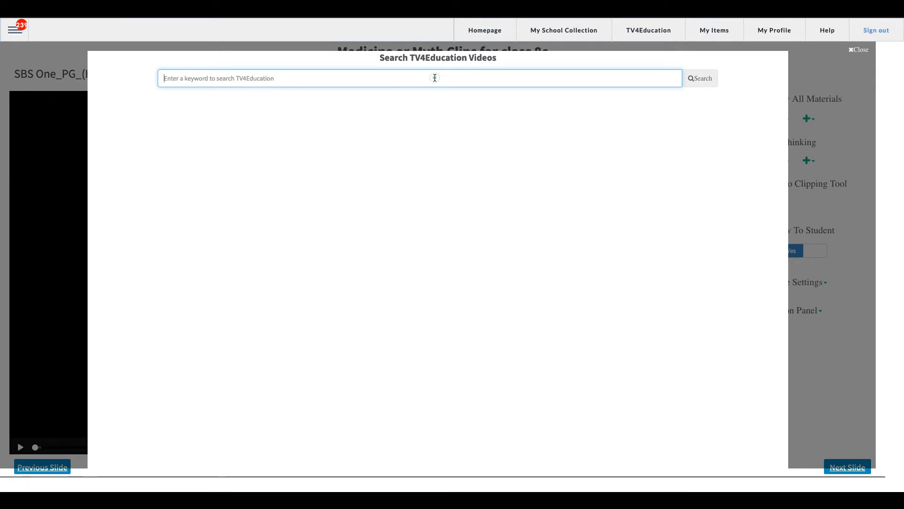
{"action": "type", "text": "sci"}
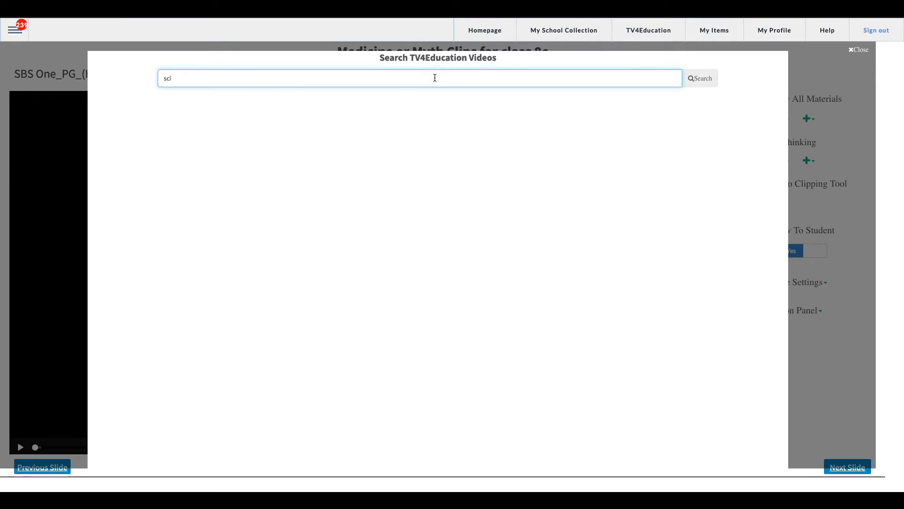
{"action": "type", "text": "ence"}
{"action": "key", "text": "Return"}
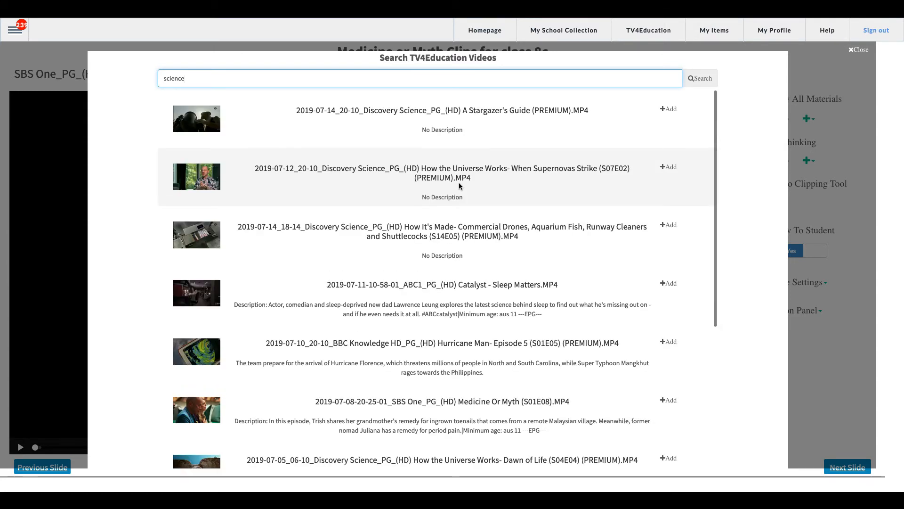
{"action": "scroll", "coordinate": [459, 185], "scroll_direction": "down", "scroll_amount": 5}
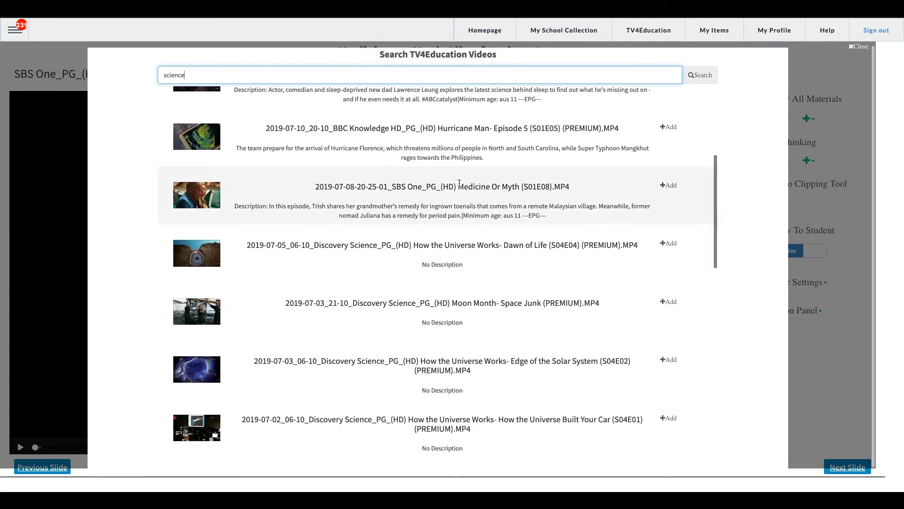
{"action": "scroll", "coordinate": [459, 185], "scroll_direction": "down", "scroll_amount": 6}
{"action": "scroll", "coordinate": [460, 184], "scroll_direction": "down", "scroll_amount": 3}
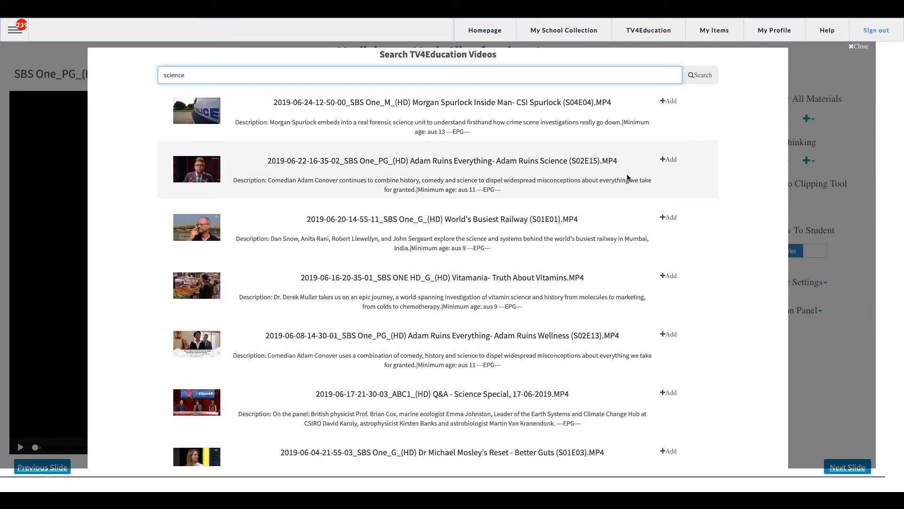
{"action": "left_click", "coordinate": [668, 276]}
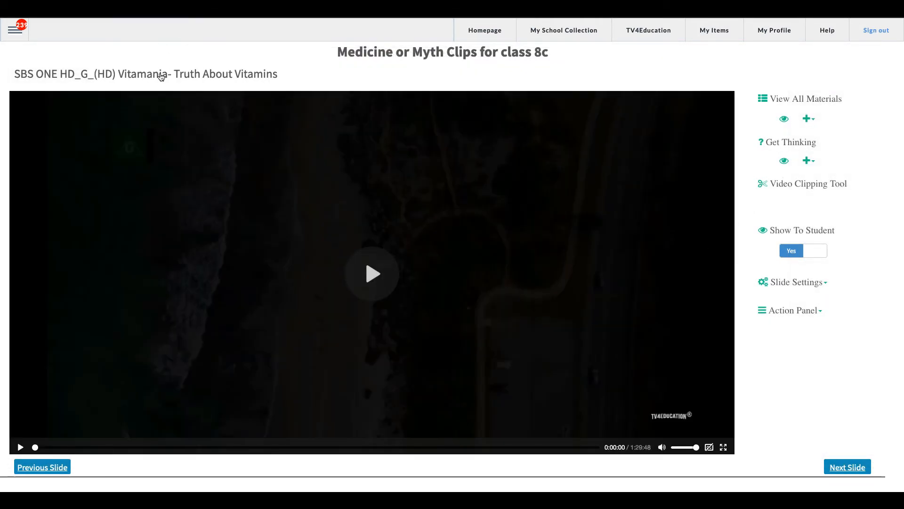
Open the Vitamania video in the Video Clipping Tool and mark a chapter starting at 00:12:48 and ending at 00:39:23.
{"action": "left_click", "coordinate": [787, 185]}
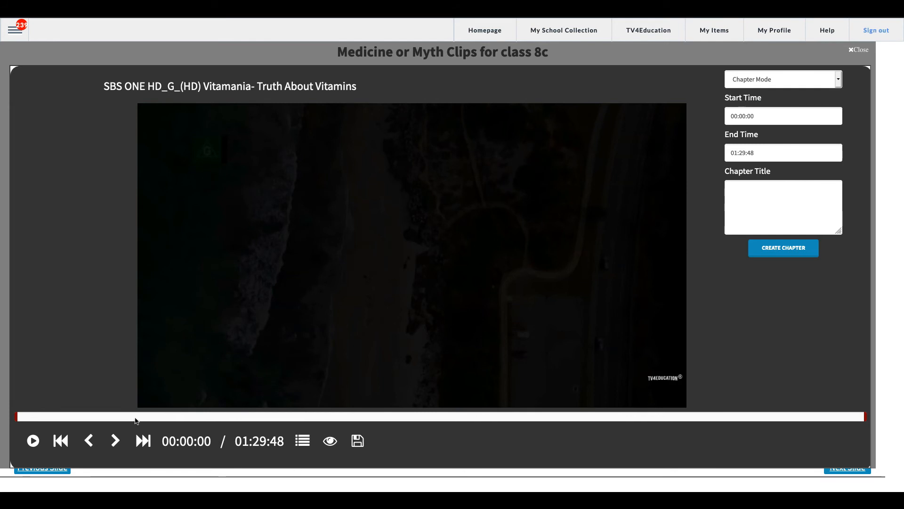
{"action": "left_click", "coordinate": [135, 416]}
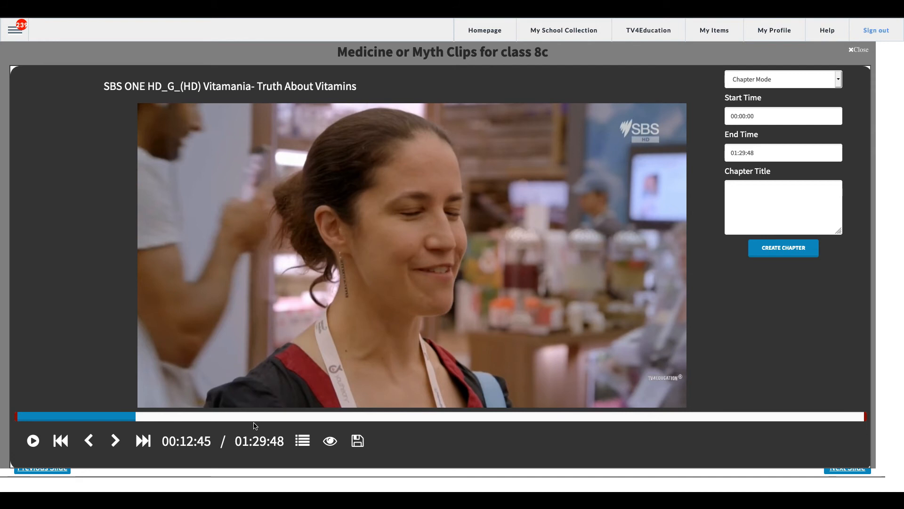
{"action": "left_click", "coordinate": [32, 441]}
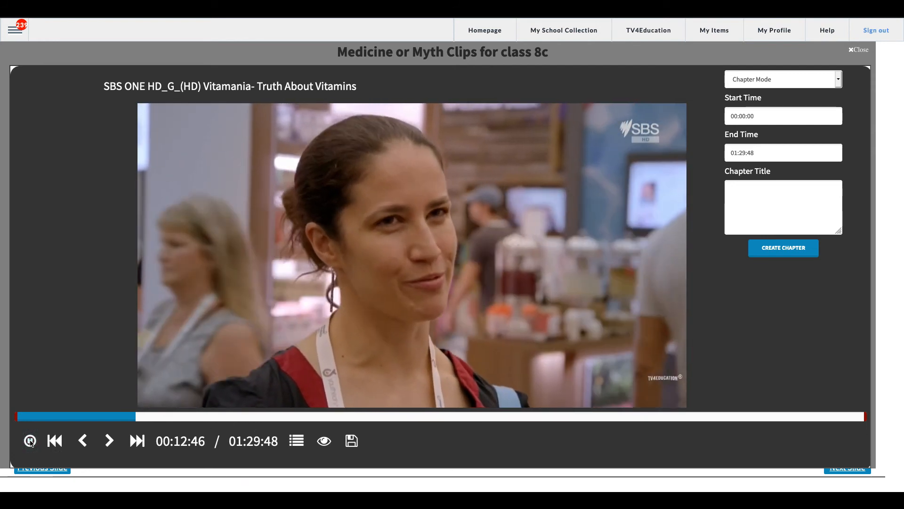
{"action": "left_click", "coordinate": [29, 441]}
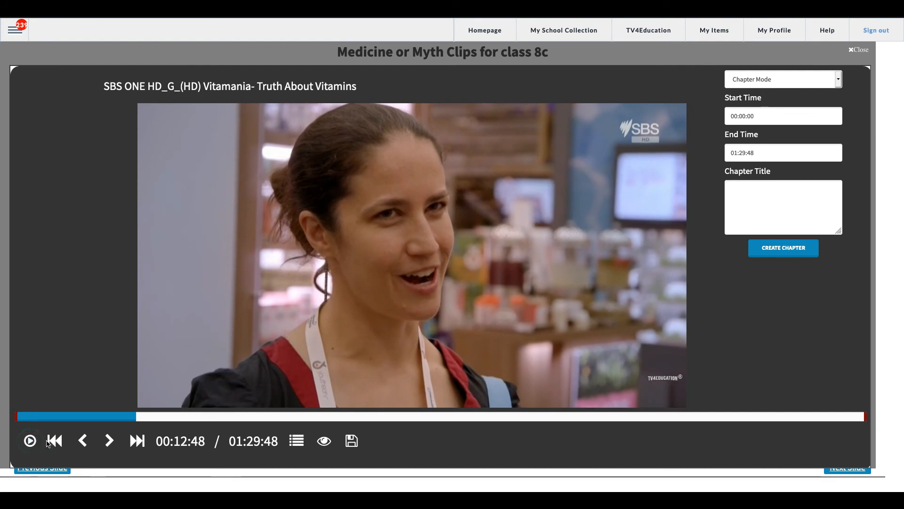
{"action": "left_click", "coordinate": [83, 441]}
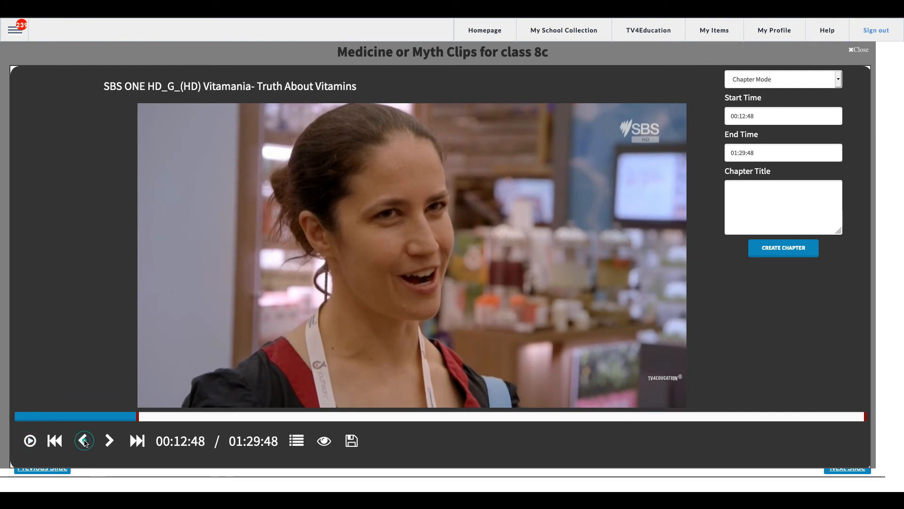
{"action": "left_click", "coordinate": [388, 417]}
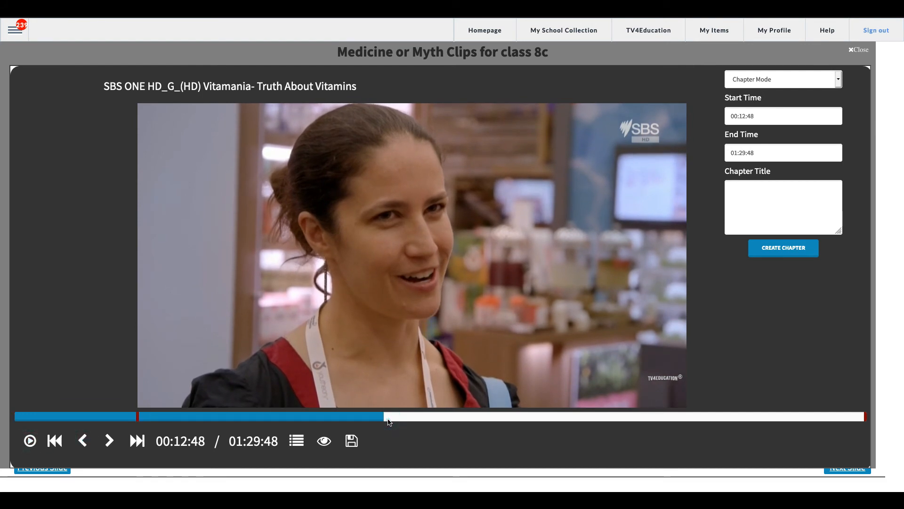
{"action": "left_click", "coordinate": [108, 441]}
Title the marked chapter "clip 1 vitamins", create and save it, and close the clipping tool.
{"action": "left_click", "coordinate": [763, 198]}
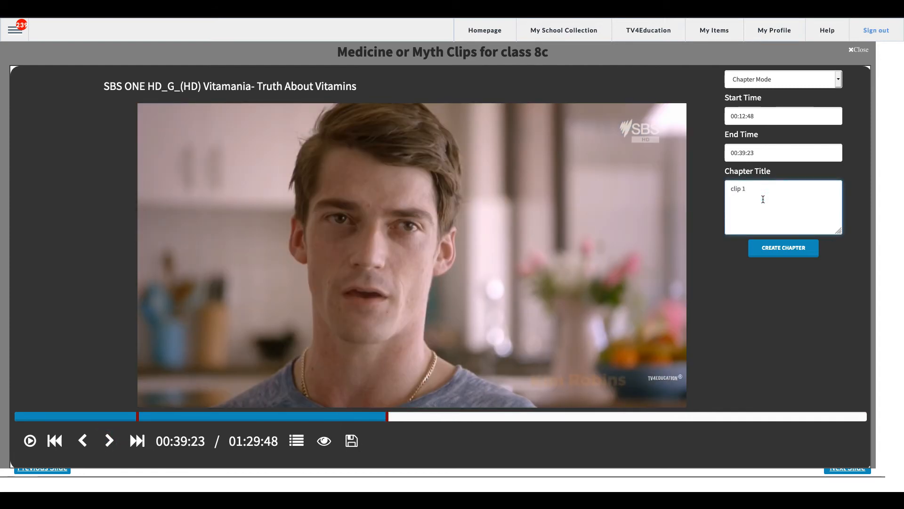
{"action": "type", "text": "clip 1 vitamins"}
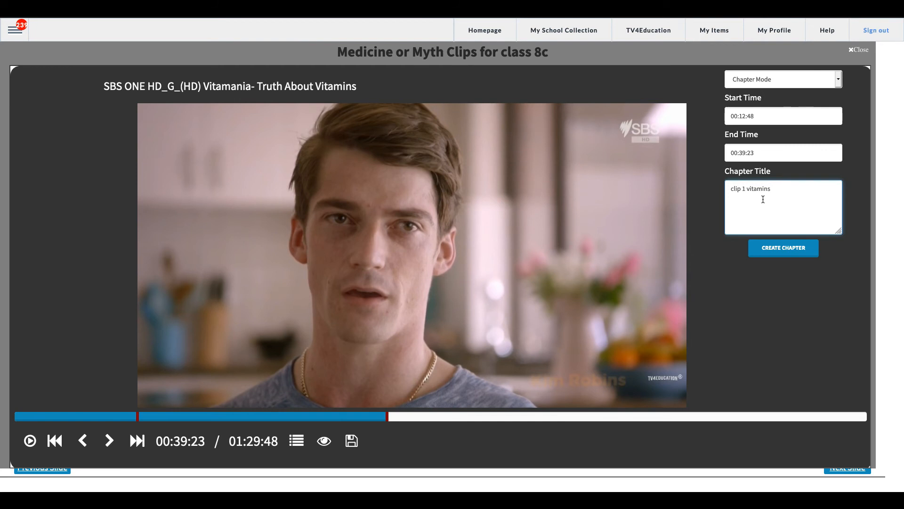
{"action": "left_click", "coordinate": [790, 253]}
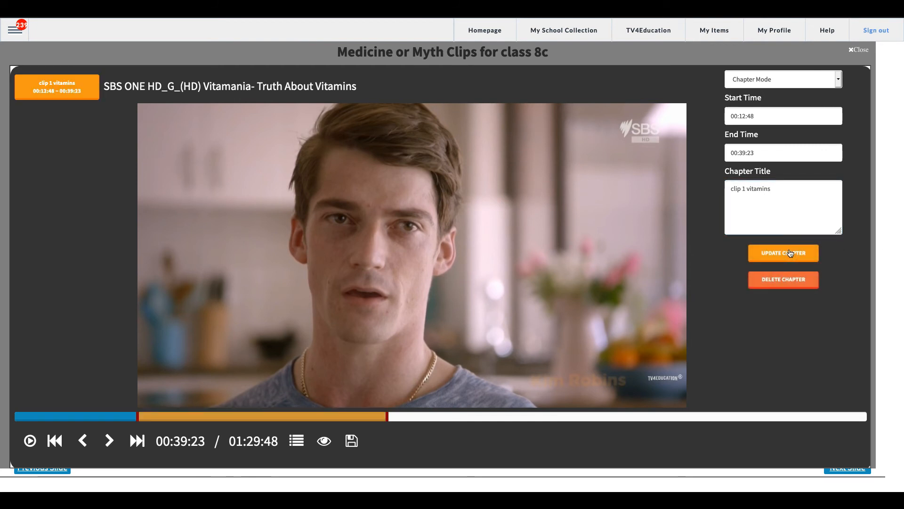
{"action": "left_click", "coordinate": [351, 441]}
{"action": "left_click", "coordinate": [510, 208]}
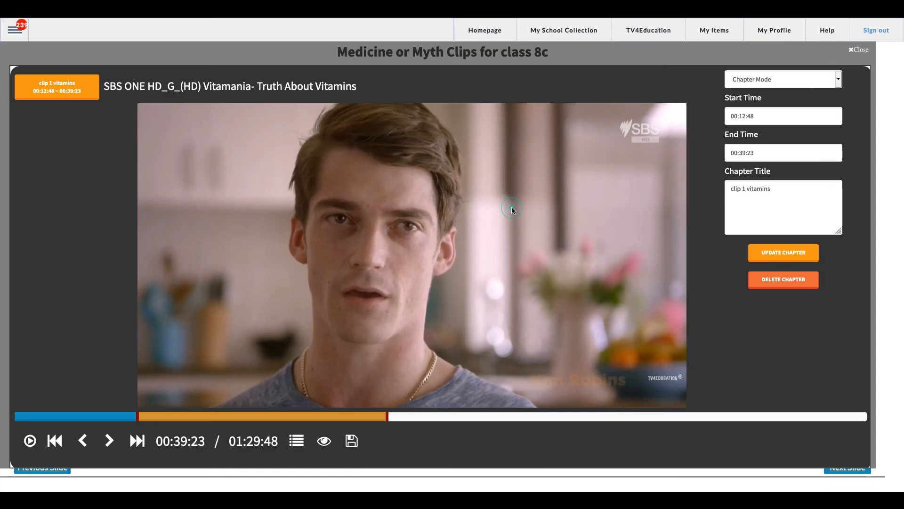
{"action": "left_click", "coordinate": [856, 50]}
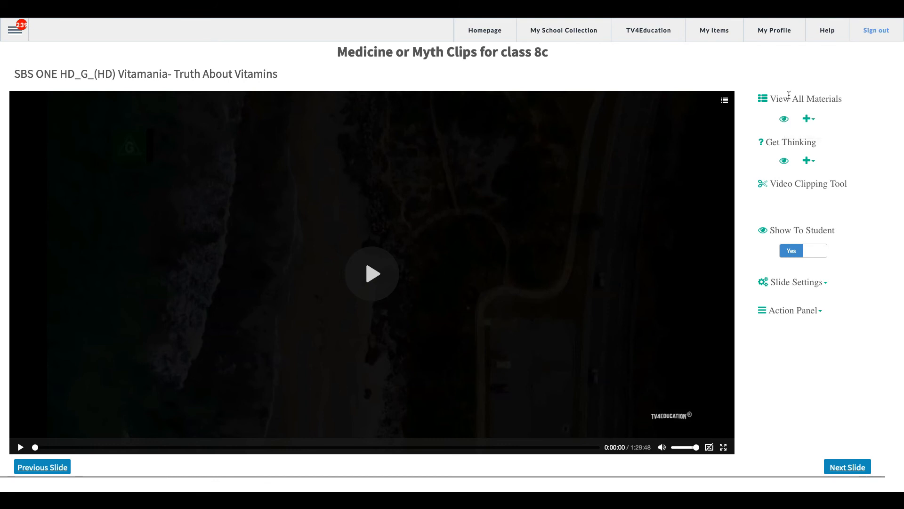
Show the content list of all materials on the slide.
{"action": "left_click", "coordinate": [784, 118]}
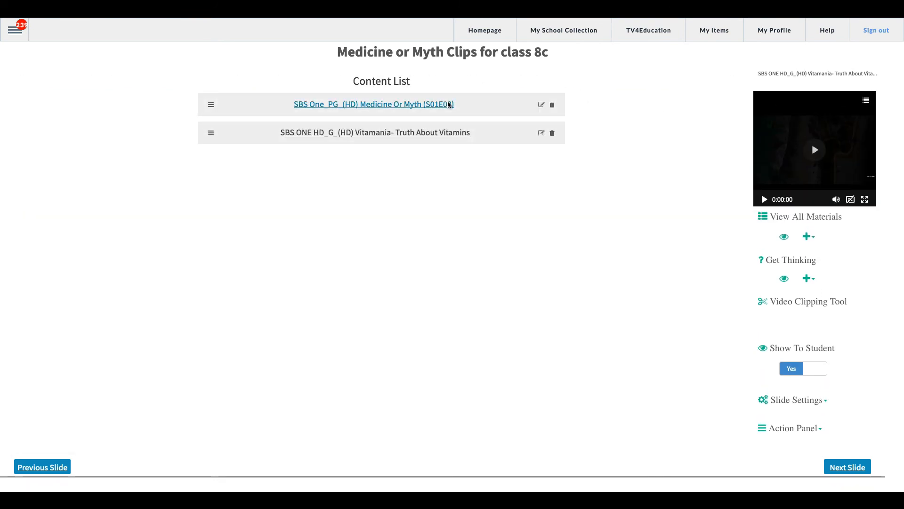